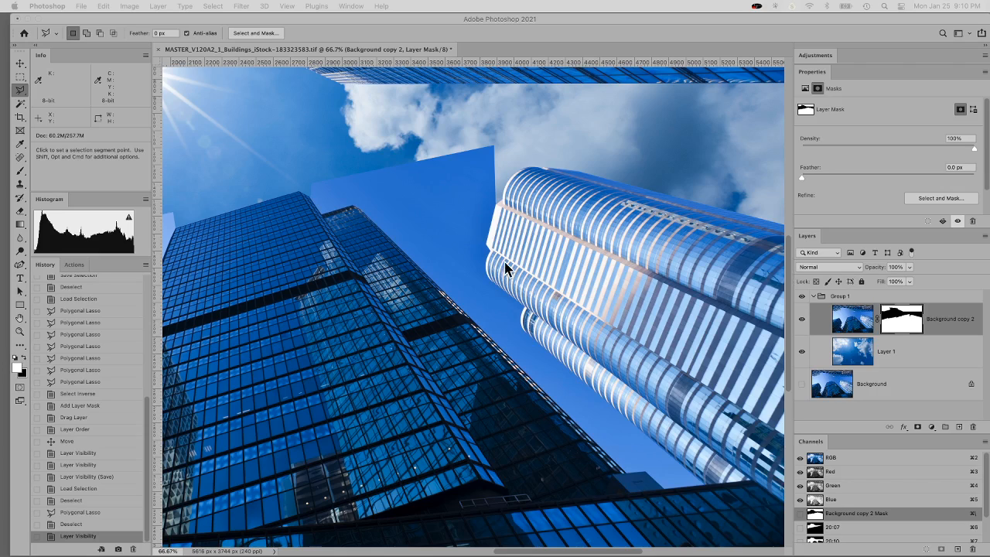
# Examine the leftover flat blue sky patch where it meets the white curved tower's edge
pyautogui.press('super+space')
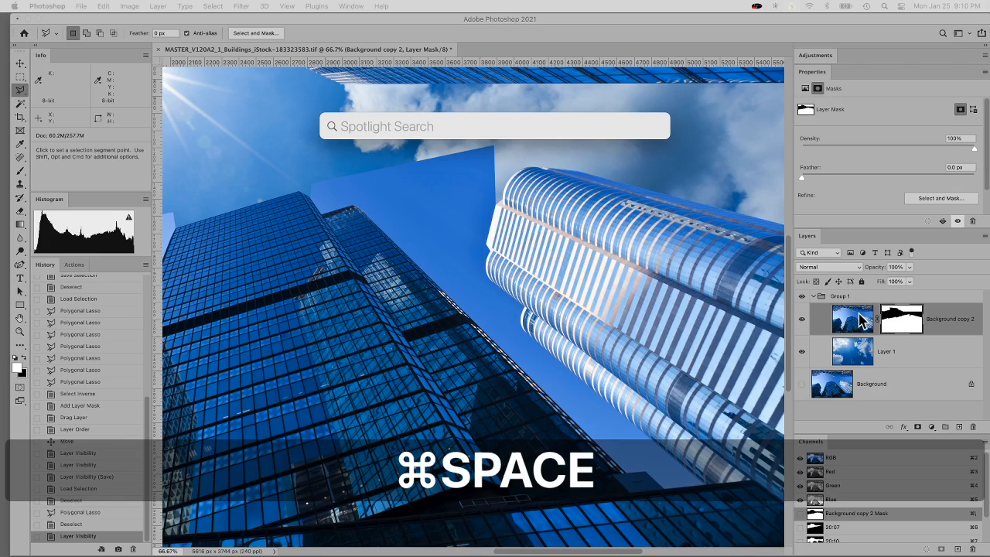
pyautogui.press('super+space')
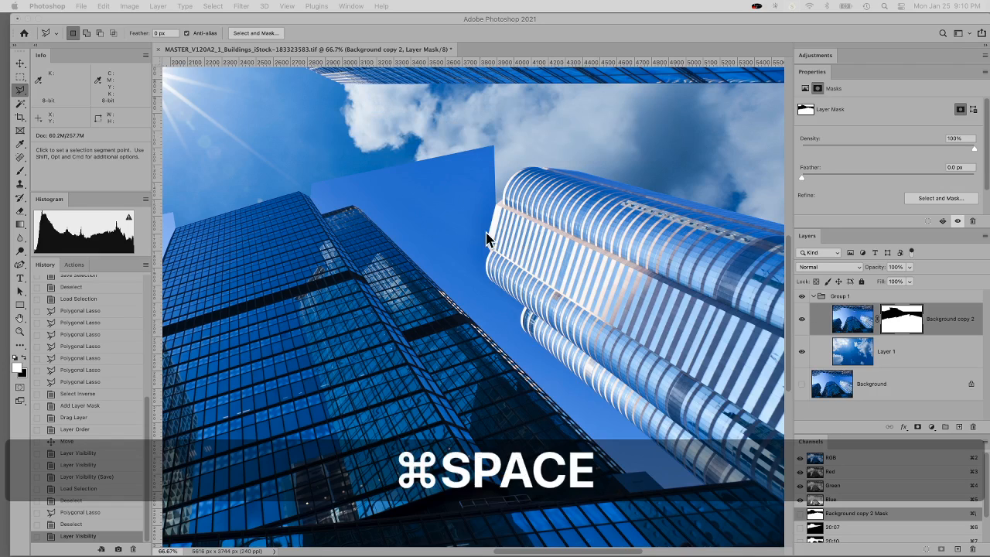
pyautogui.press('super+space')
pyautogui.press('super+space')
pyautogui.press('super+space')
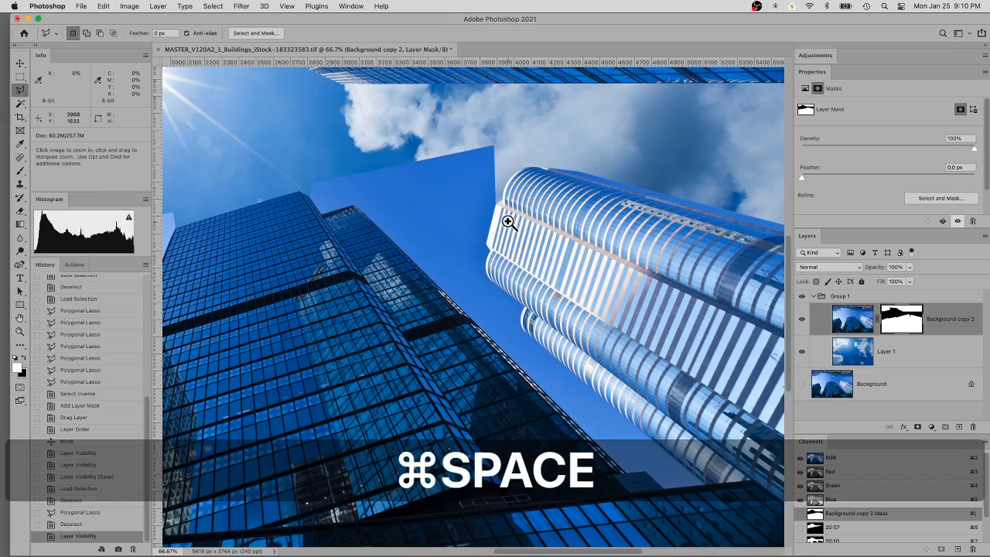
pyautogui.keyDown('super'); pyautogui.click(510, 221); pyautogui.keyUp('super')
pyautogui.moveTo(518, 221); pyautogui.dragTo(552, 375)
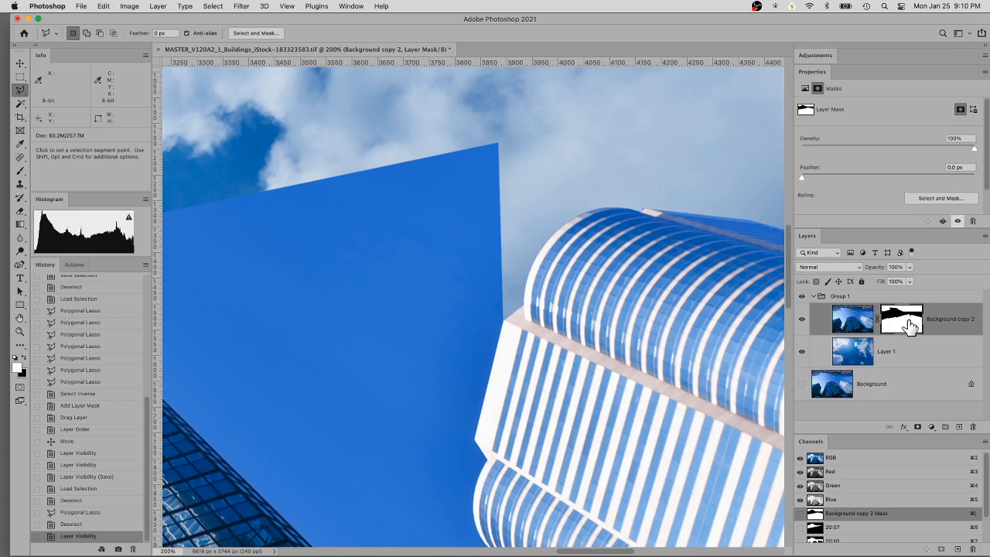
pyautogui.press('super+minus')
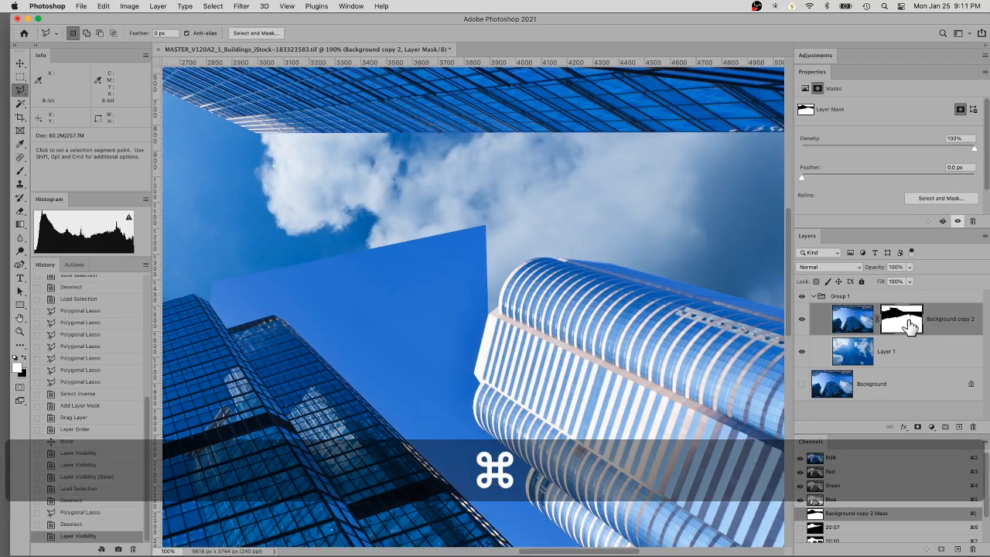
pyautogui.press('super+space')
pyautogui.click(484, 331)
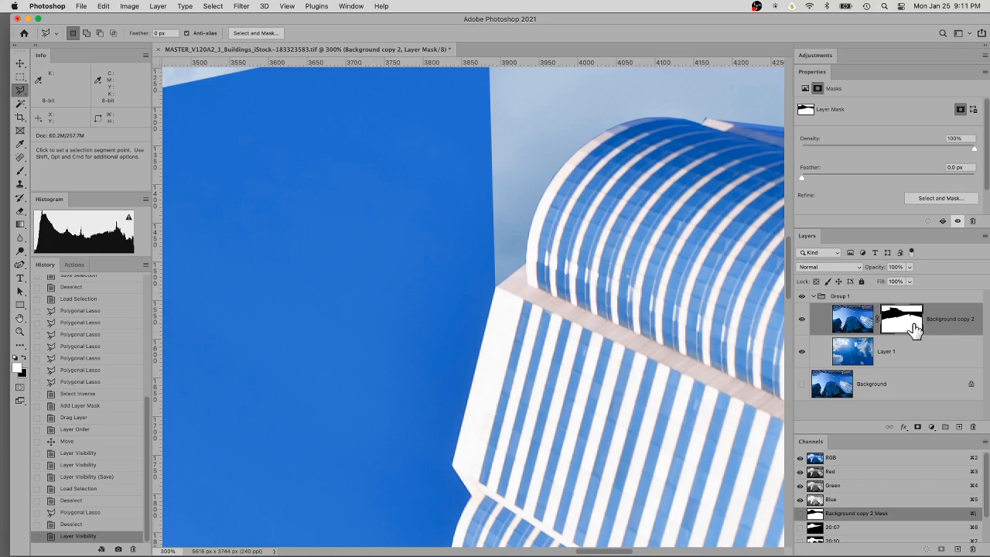
pyautogui.click(25, 357)
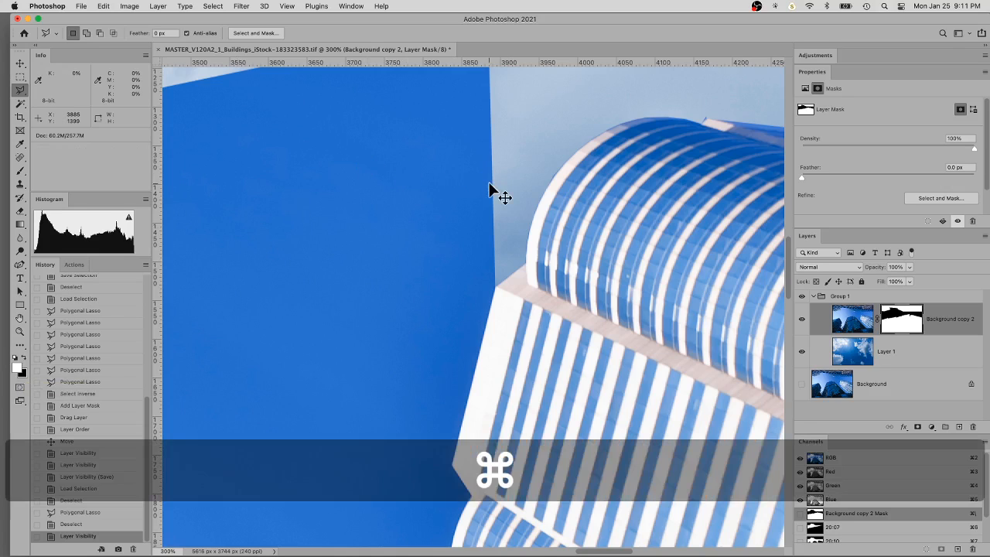
# Trace the white tower's outer edge with the Polygonal Lasso, from its upper corner down along the rounded section below
pyautogui.press('super+minus')
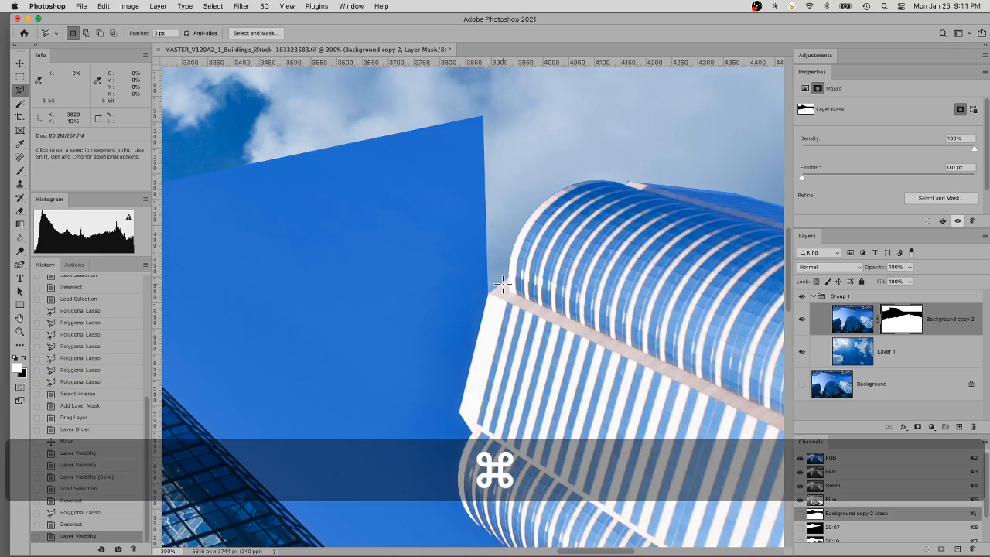
pyautogui.press('super+plus')
pyautogui.press('super+plus')
pyautogui.press('super+plus')
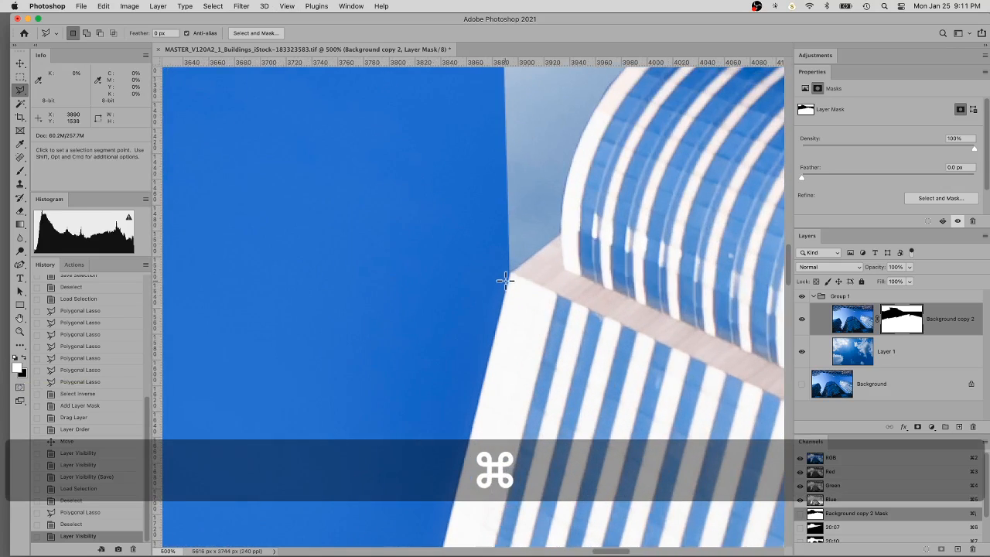
pyautogui.moveTo(508, 276); pyautogui.dragTo(517, 175)
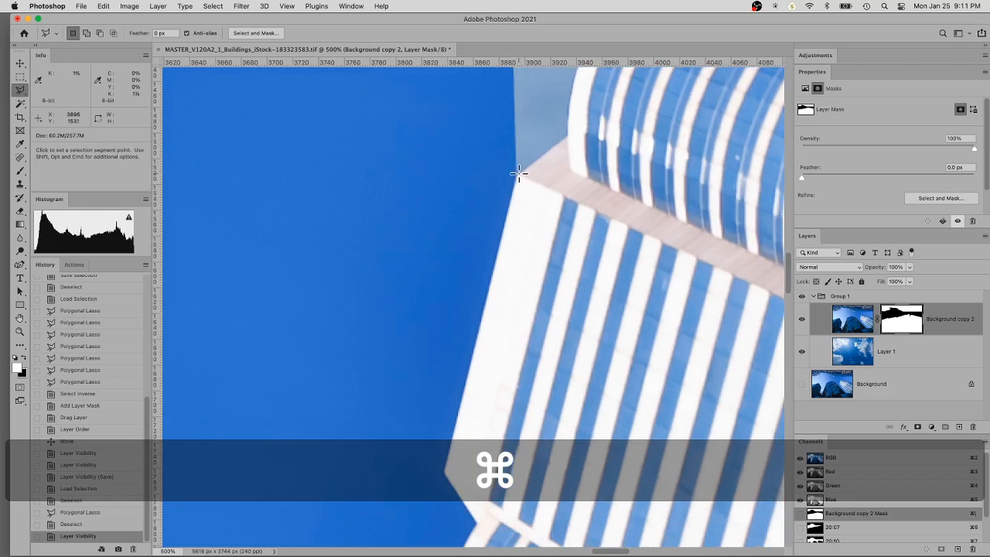
pyautogui.click(515, 177)
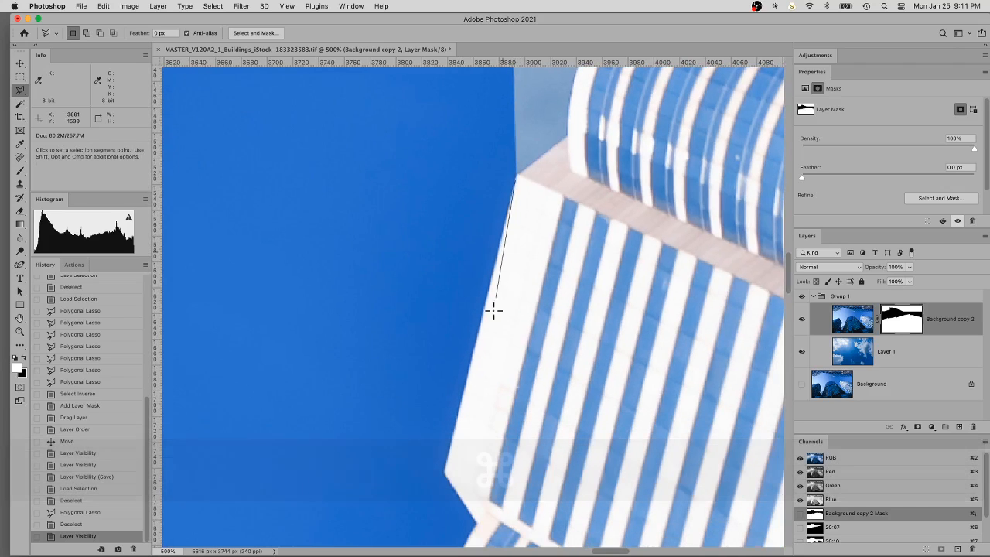
pyautogui.click(444, 470)
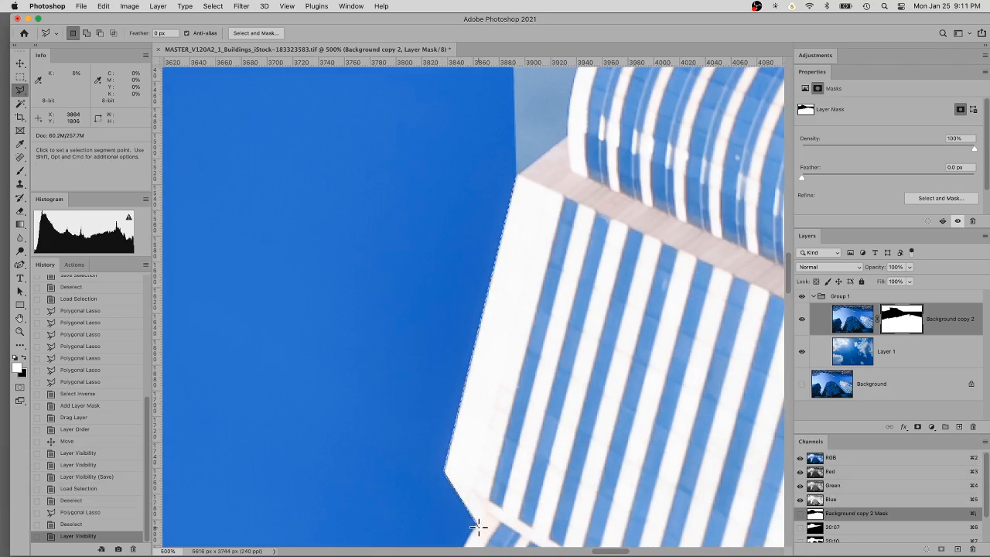
pyautogui.moveTo(479, 526); pyautogui.dragTo(505, 205)
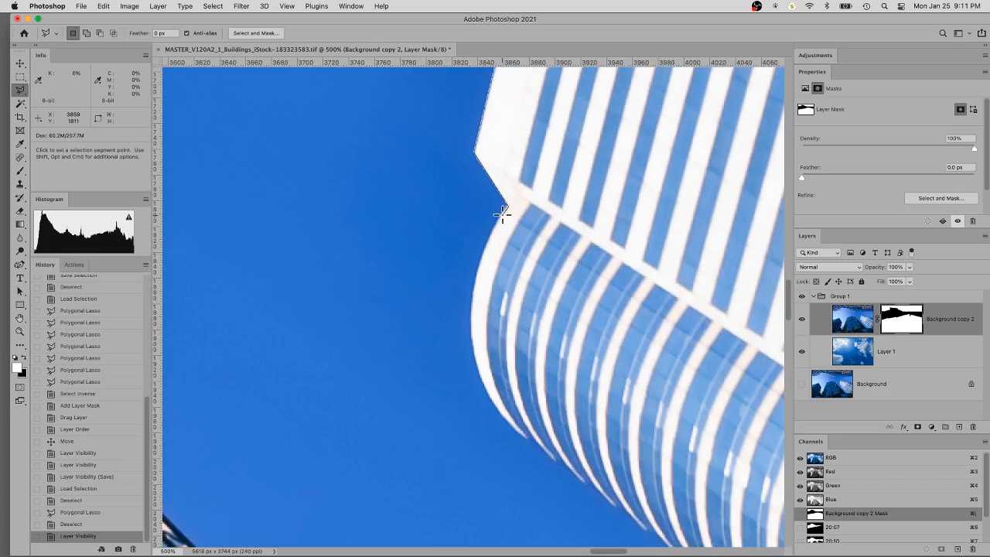
pyautogui.click(480, 286)
pyautogui.click(480, 309)
pyautogui.click(472, 334)
# Carry the lasso outline through the flat blue sky and around the patch's peak, closing the selection at the tower's upper corner
pyautogui.click(408, 334)
pyautogui.click(214, 224)
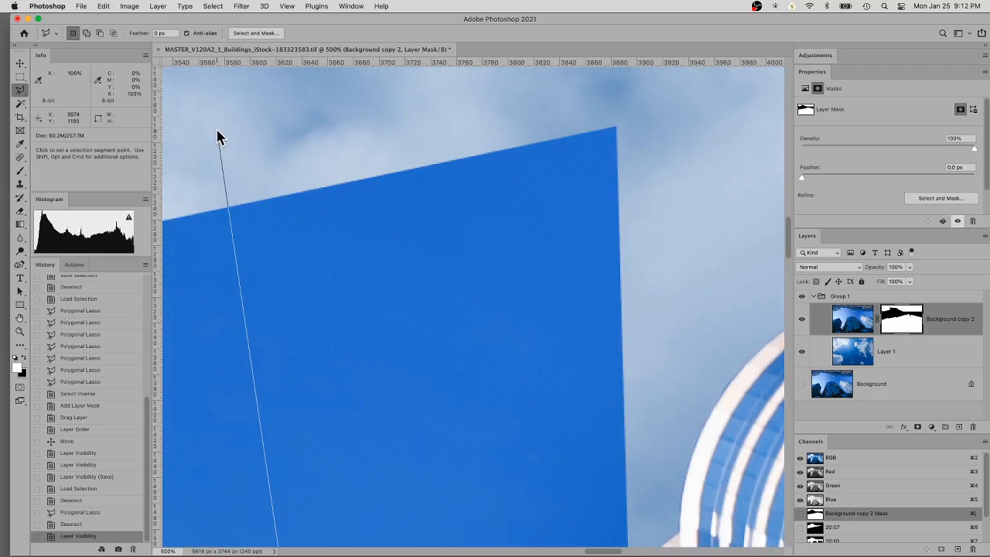
pyautogui.click(217, 129)
pyautogui.click(658, 152)
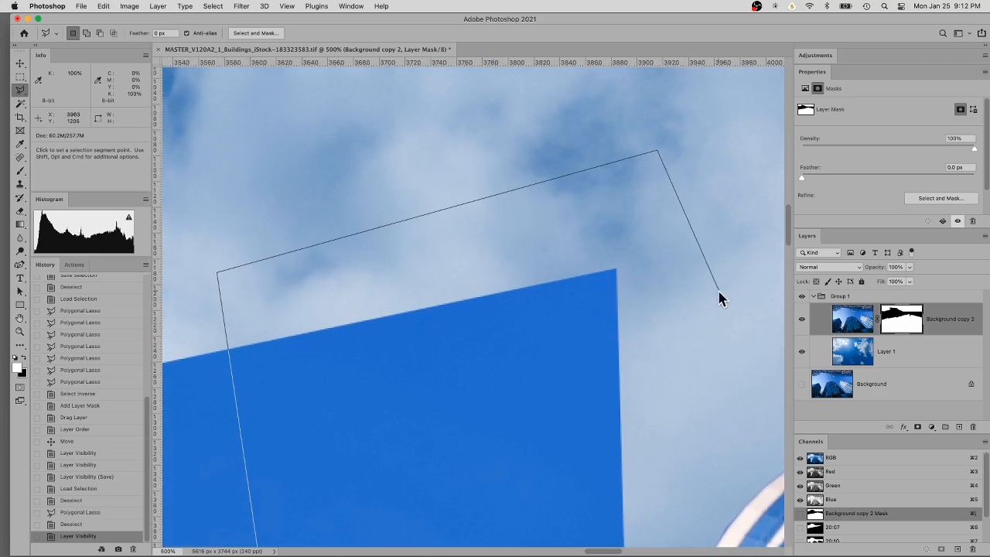
pyautogui.click(696, 387)
pyautogui.moveTo(687, 437)
pyautogui.mouseDown()
pyautogui.moveTo(689, 181)
pyautogui.moveTo(676, 126)
pyautogui.mouseUp()
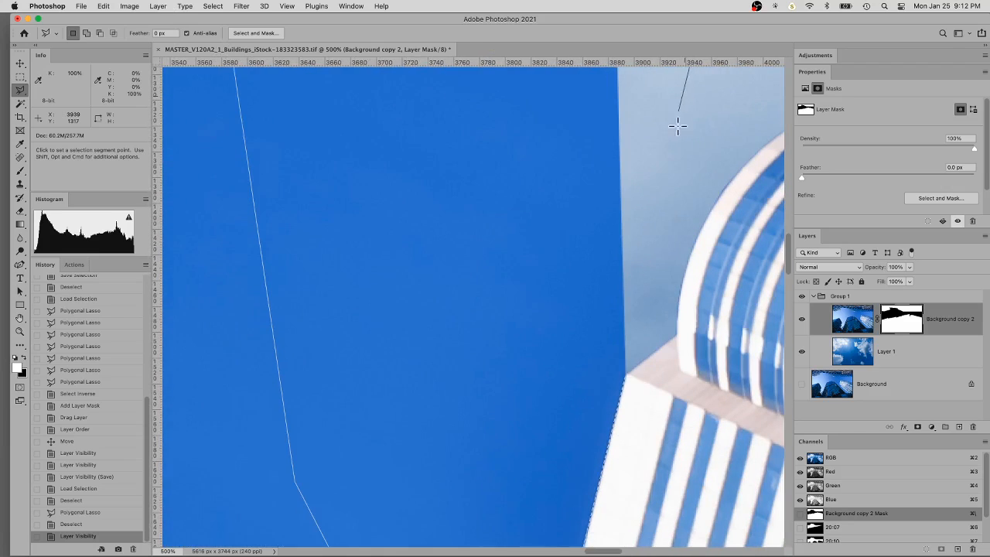
pyautogui.doubleClick(654, 265)
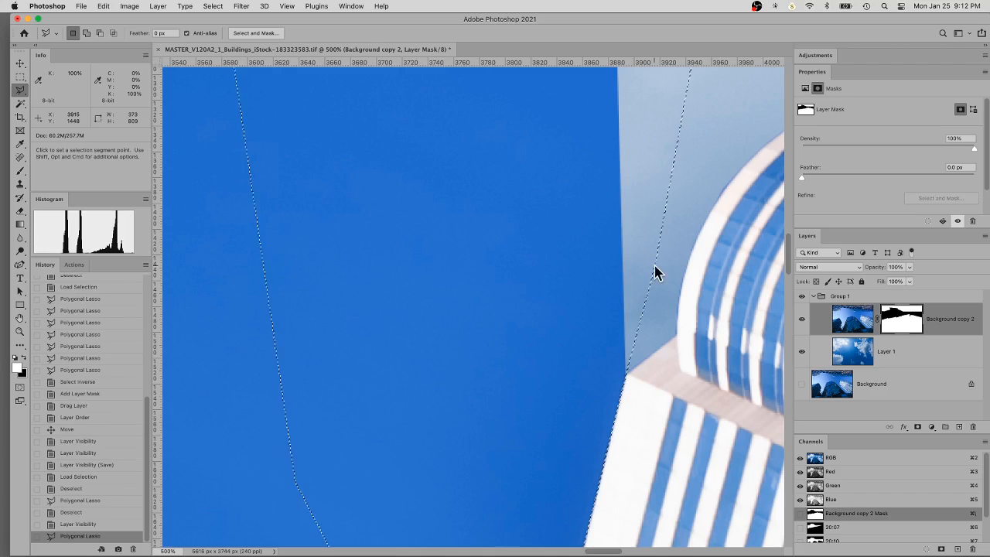
# Try clearing the unfeathered selection on the Background copy 2 layer mask, inspect the tower edge and undo the clear
pyautogui.press('super+0')
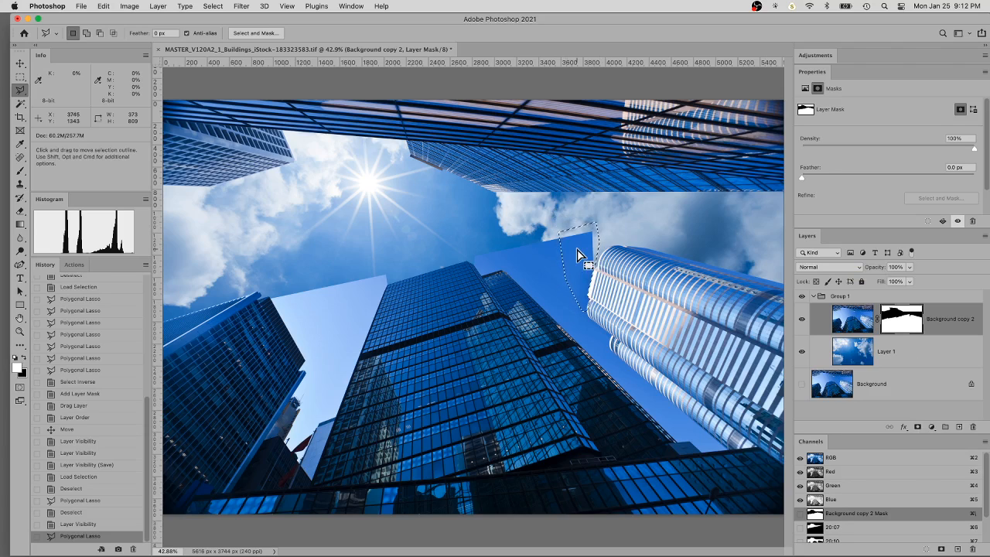
pyautogui.press('super')
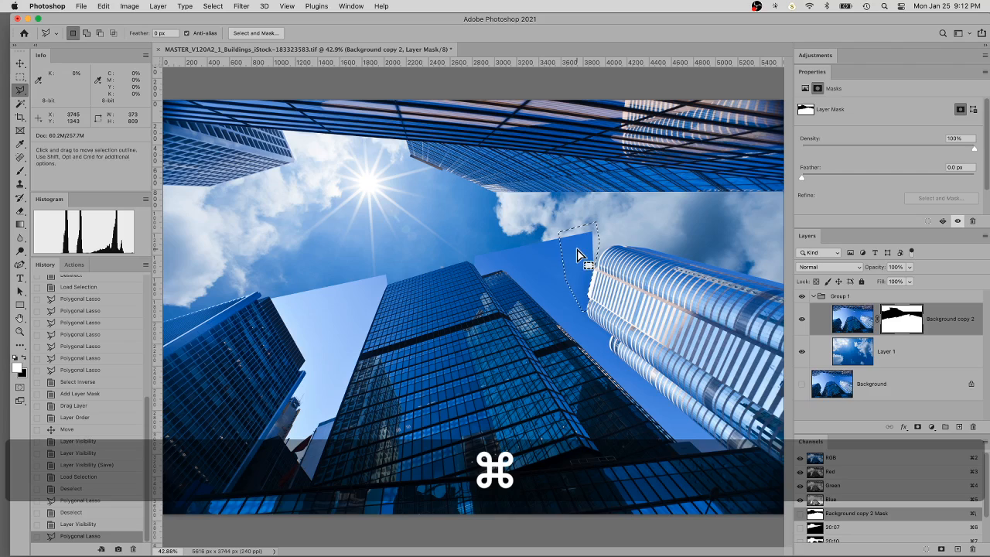
pyautogui.press('Delete')
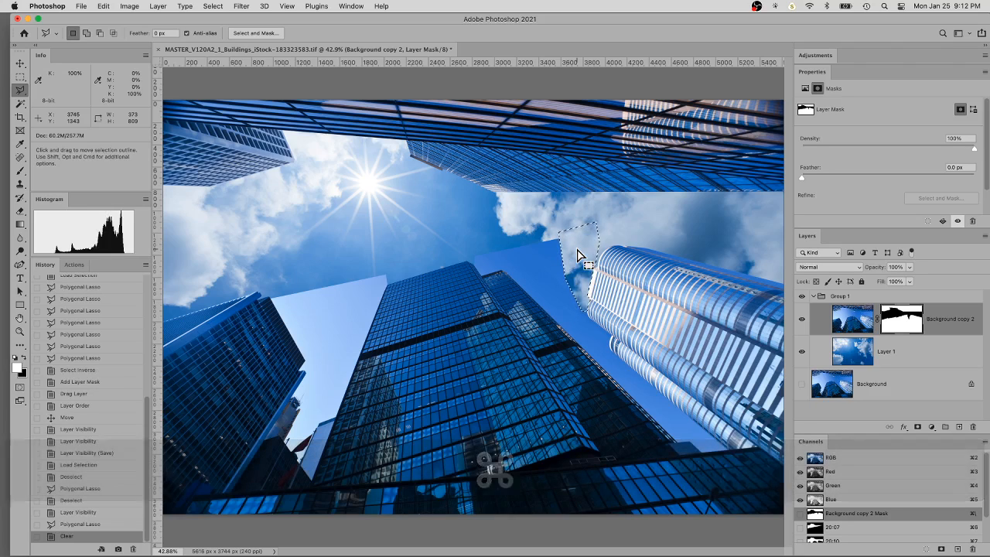
pyautogui.press('super+space')
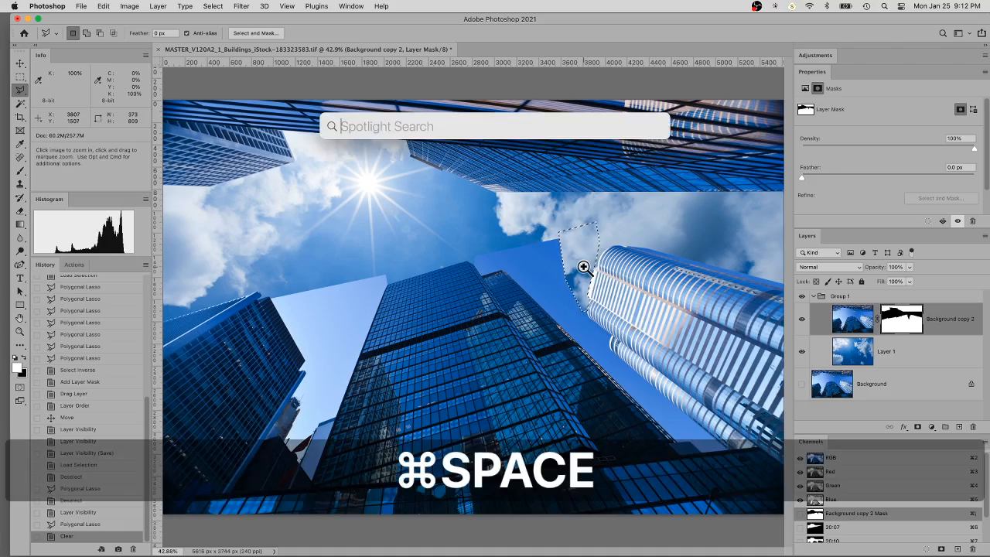
pyautogui.keyDown('super'); pyautogui.click(583, 267); pyautogui.keyUp('super')
pyautogui.keyDown('super'); pyautogui.click(584, 267); pyautogui.keyUp('super')
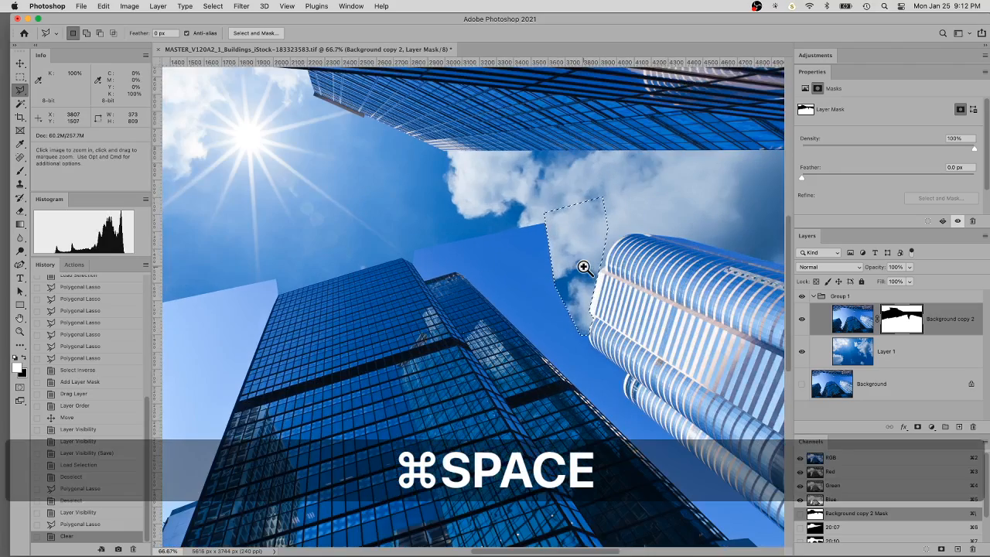
pyautogui.keyDown('super'); pyautogui.click(583, 267); pyautogui.keyUp('super')
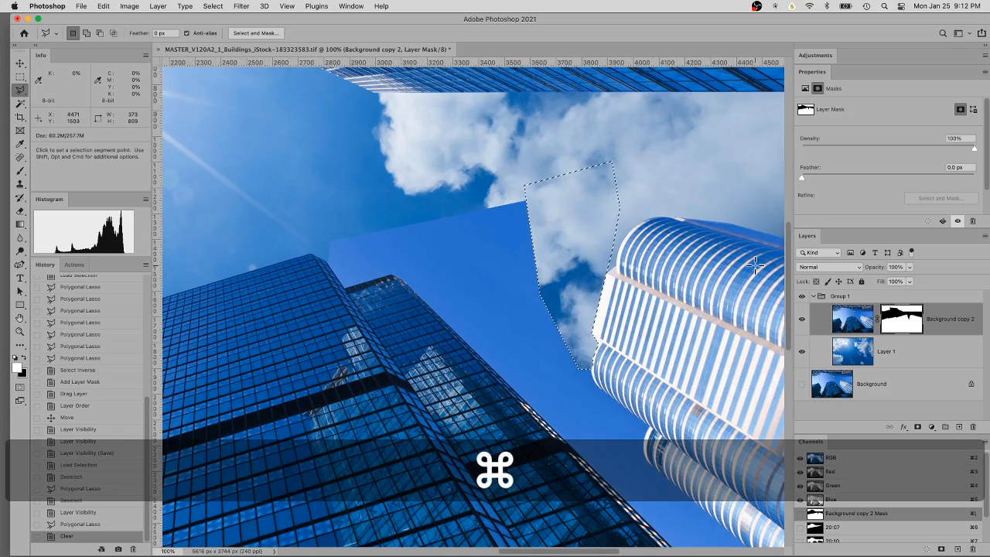
pyautogui.press('super+z')
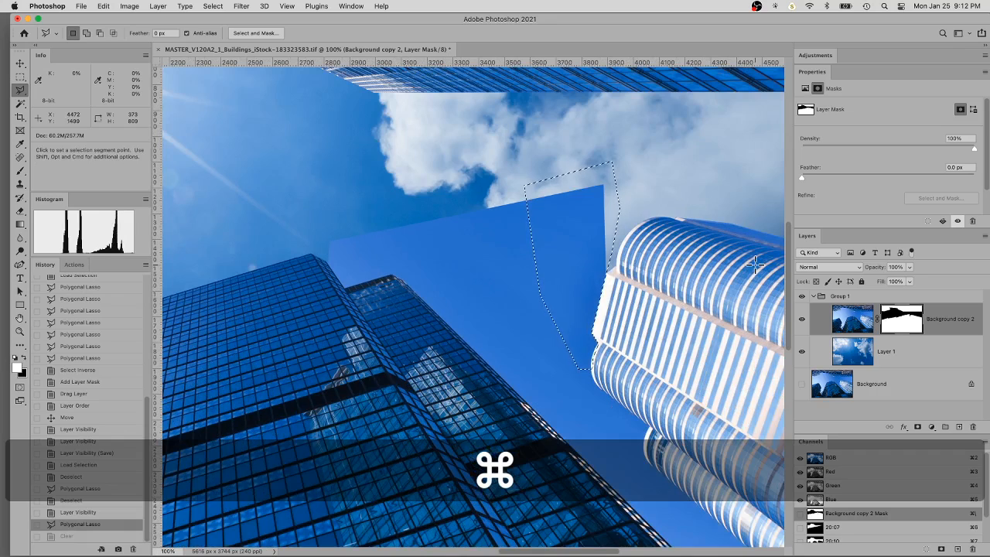
# Feather the sky selection beside the white tower by 1 pixel
pyautogui.rightClick(586, 266)
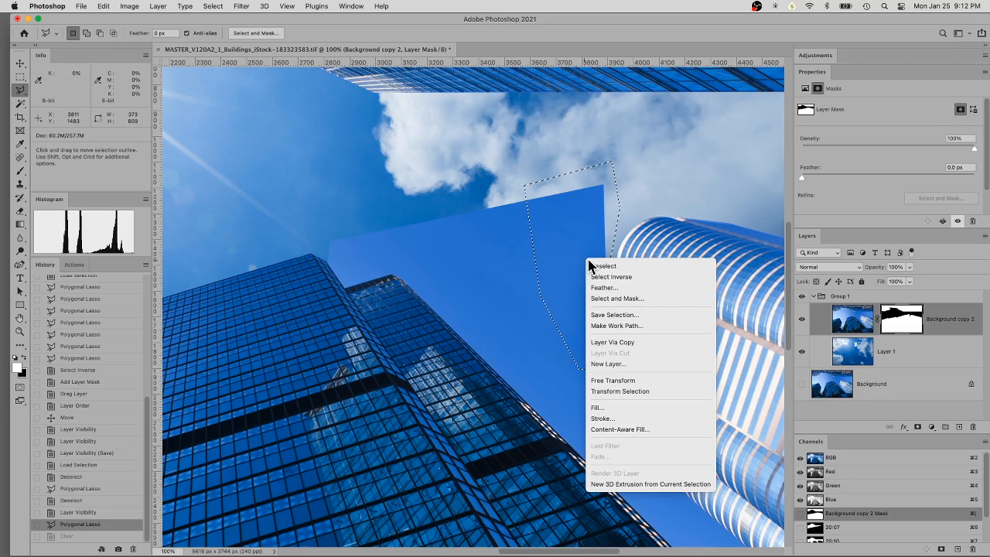
pyautogui.click(607, 288)
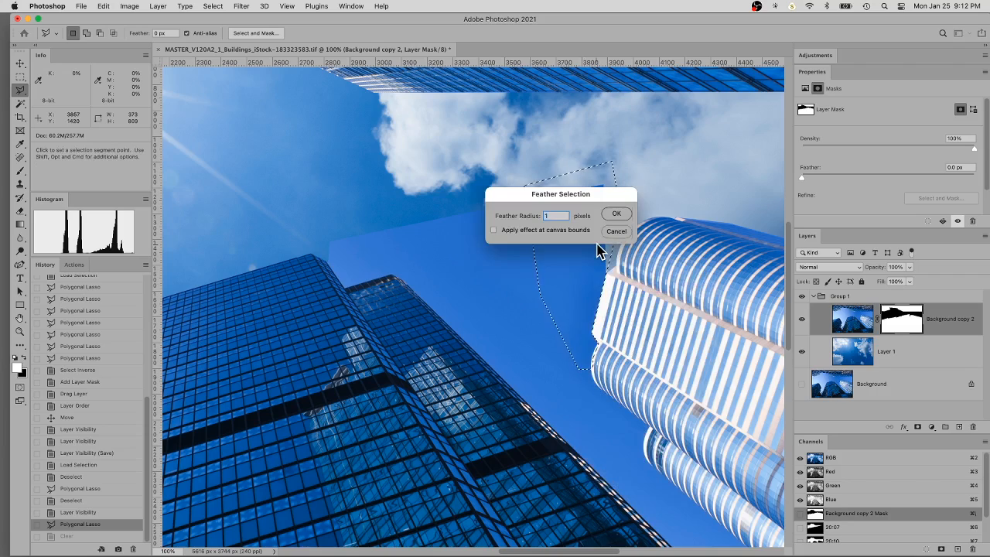
pyautogui.press('Return')
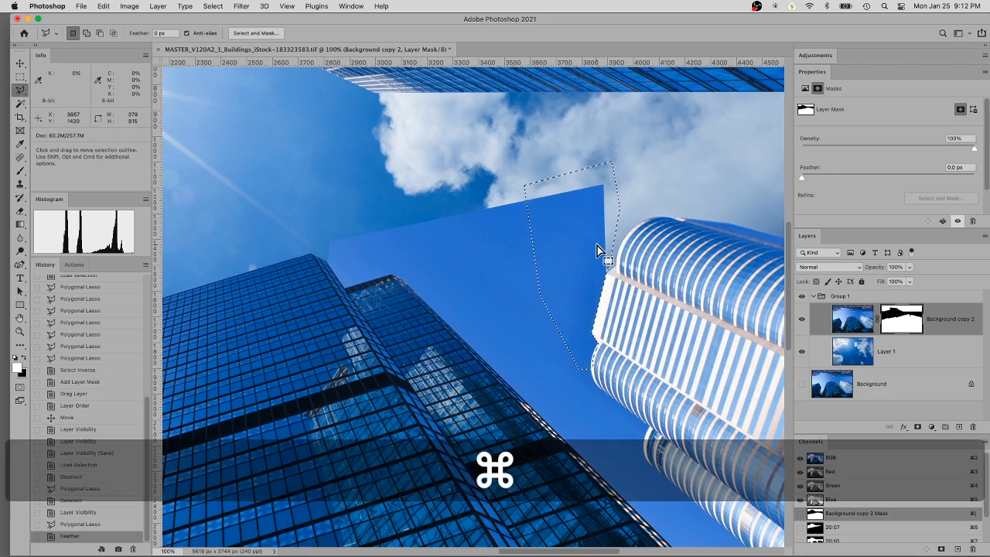
# Clear the feathered selection on the Background copy 2 layer mask, compare before and after, and deselect
pyautogui.press('Delete')
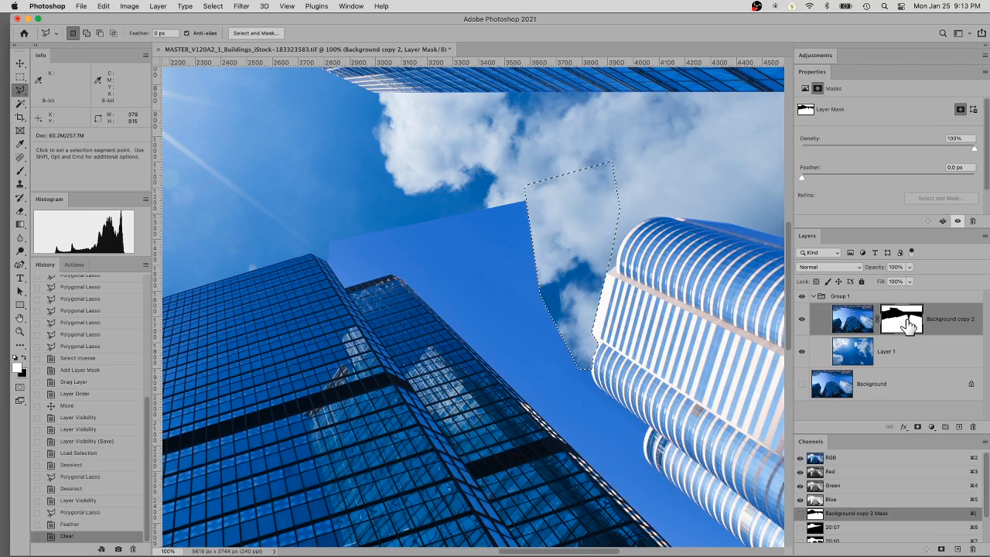
pyautogui.press('super+z')
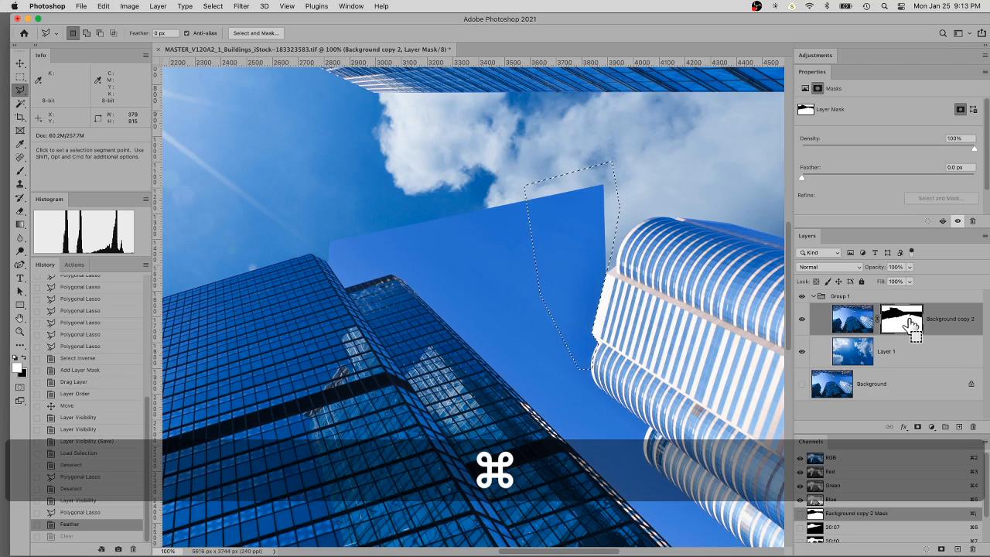
pyautogui.press('super+shift+z')
pyautogui.press('super+z')
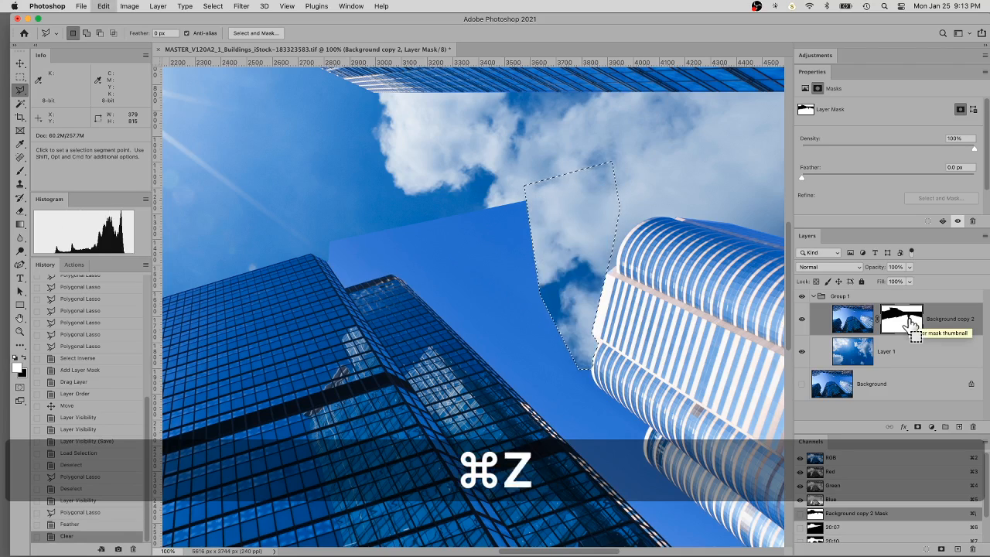
pyautogui.press('super+shift+z')
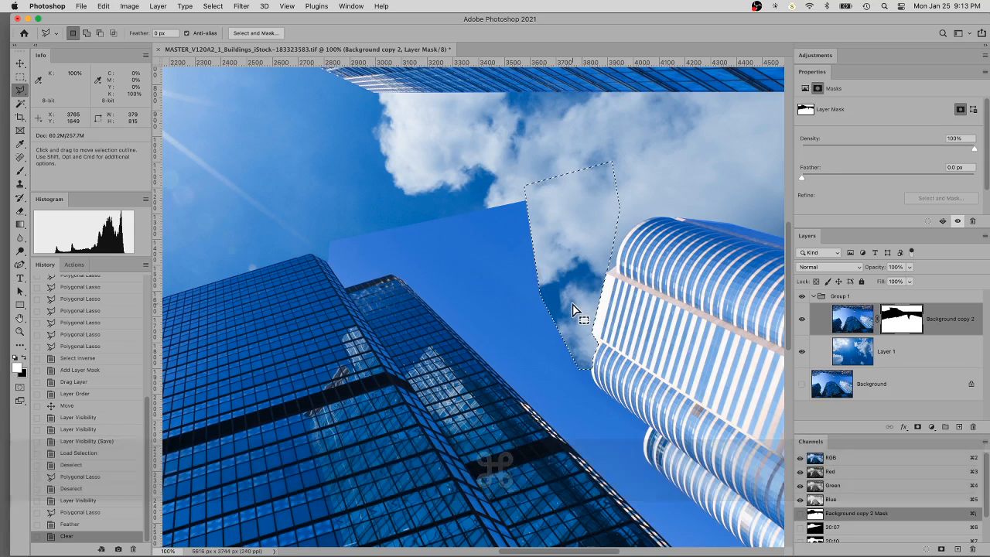
pyautogui.press('space')
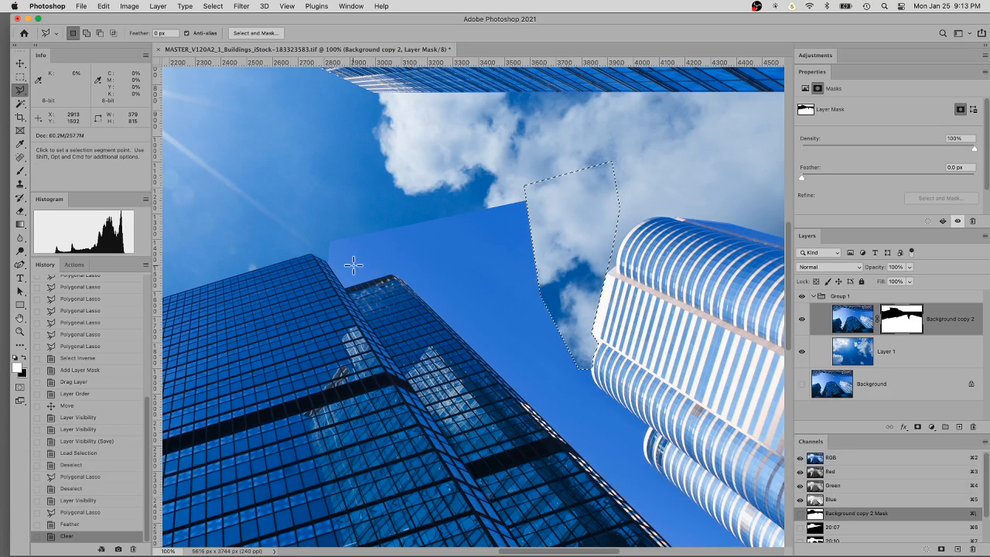
pyautogui.press('cmd+d')
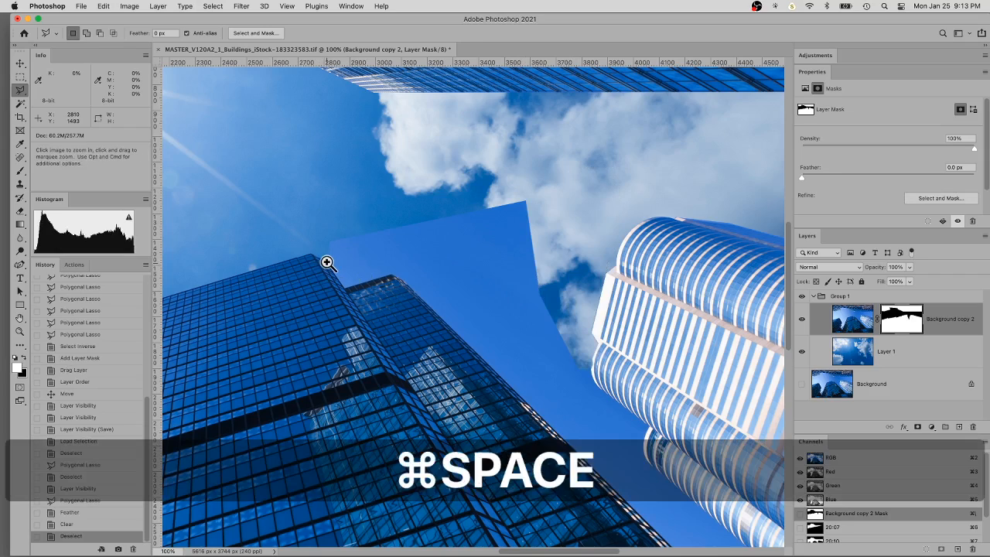
# Draw a Polygonal Lasso selection along the roof edges of the two dark towers, closing it through the sky above
pyautogui.keyDown('super'); pyautogui.click(328, 261); pyautogui.keyUp('super')
pyautogui.keyDown('super'); pyautogui.click(328, 261); pyautogui.keyUp('super')
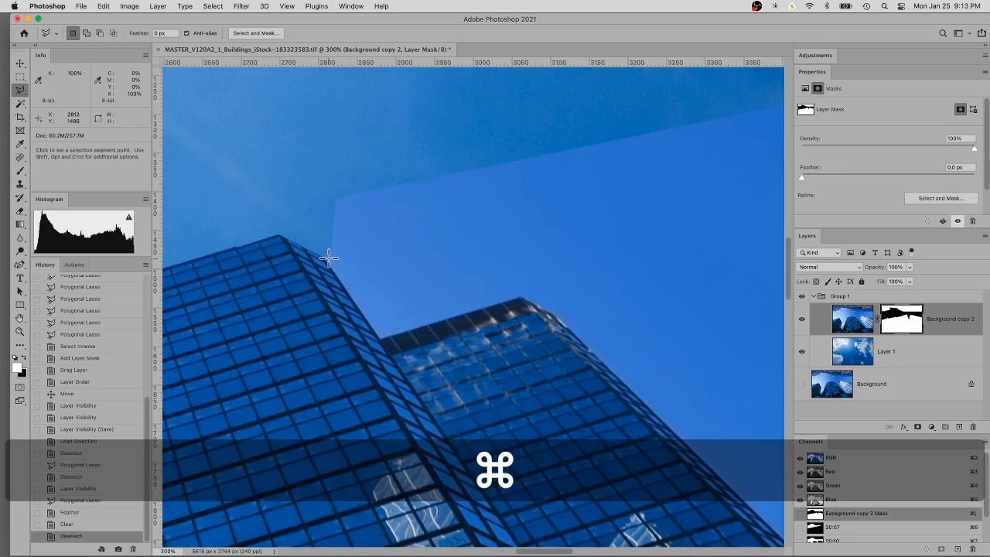
pyautogui.click(327, 258)
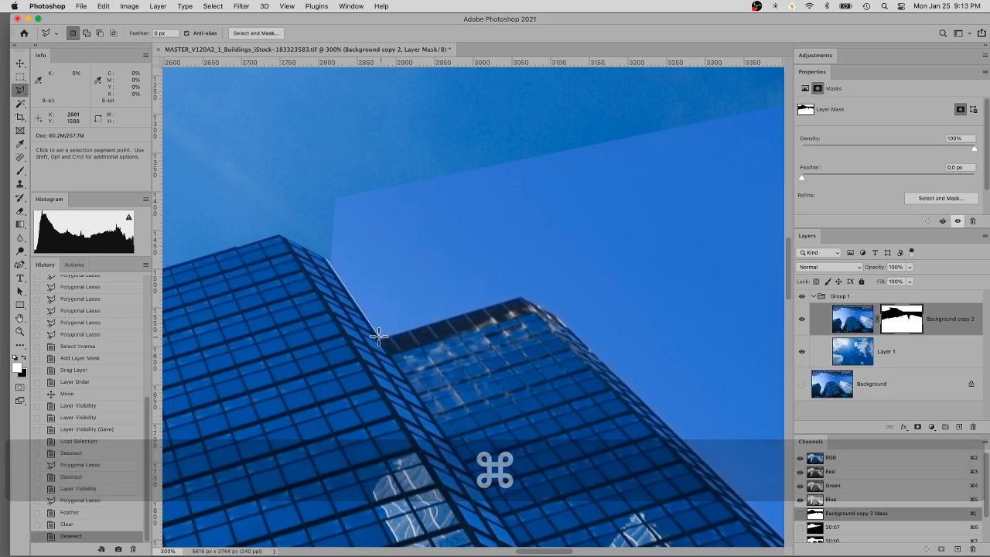
pyautogui.click(380, 336)
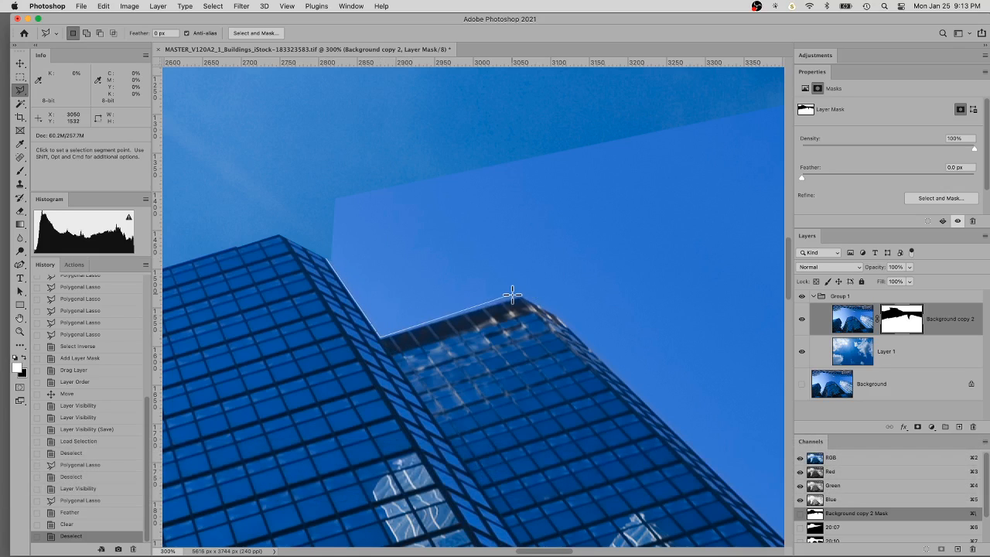
pyautogui.click(517, 296)
pyautogui.click(558, 315)
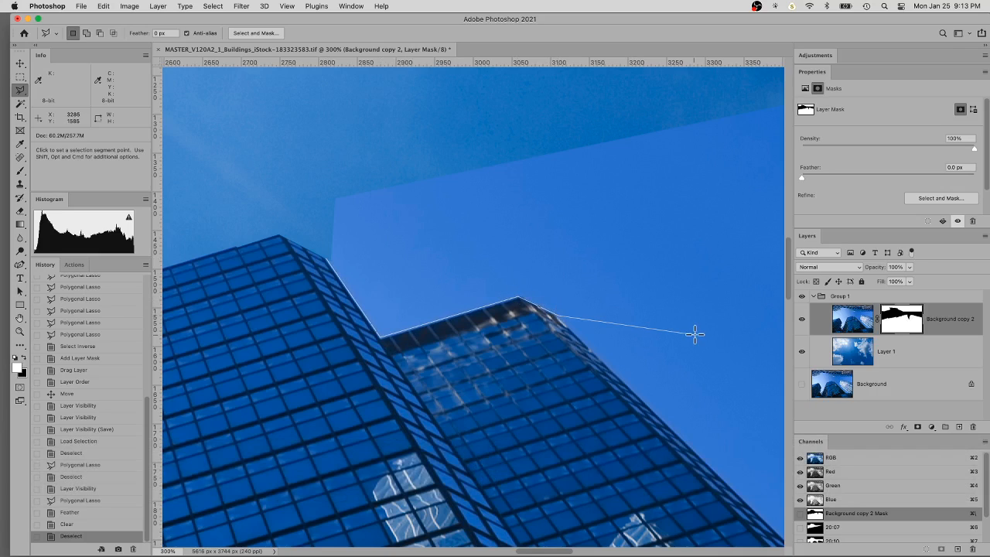
pyautogui.click(693, 333)
pyautogui.click(693, 131)
pyautogui.press('Escape')
pyautogui.doubleClick(407, 130)
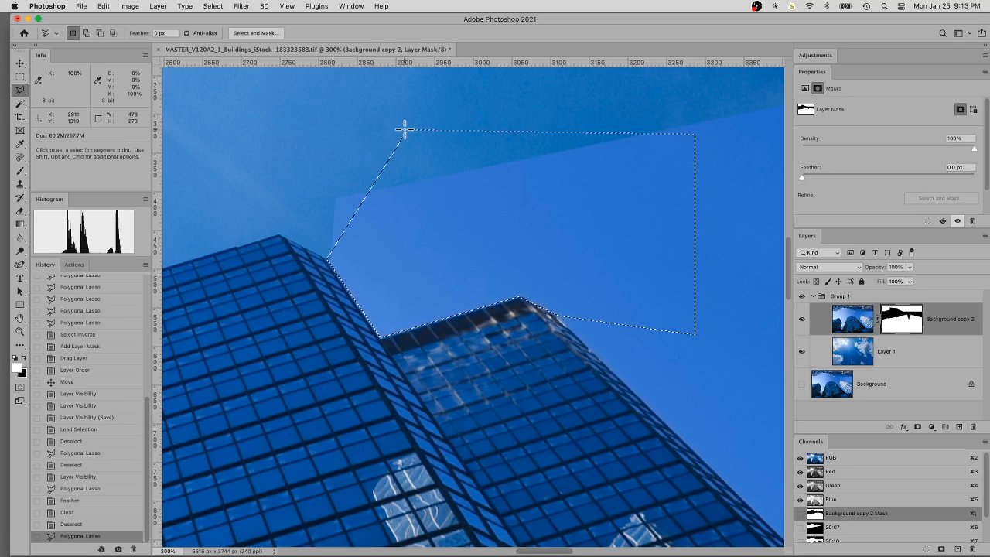
# Add the sky wedge beside the taller dark tower's upper corner to the selection with the Polygonal Lasso
pyautogui.keyDown('shift'); pyautogui.click(300, 184); pyautogui.keyUp('shift')
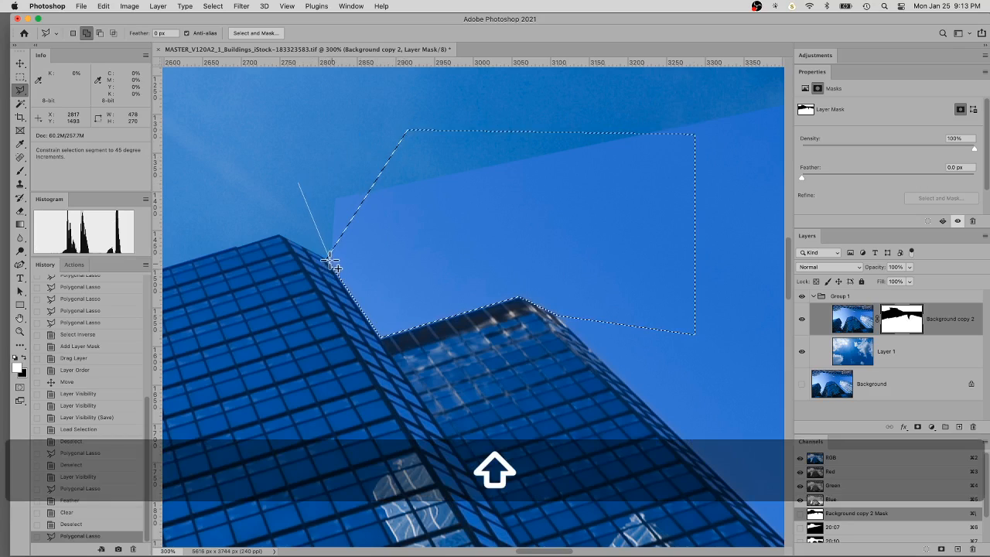
pyautogui.click(328, 255)
pyautogui.click(395, 250)
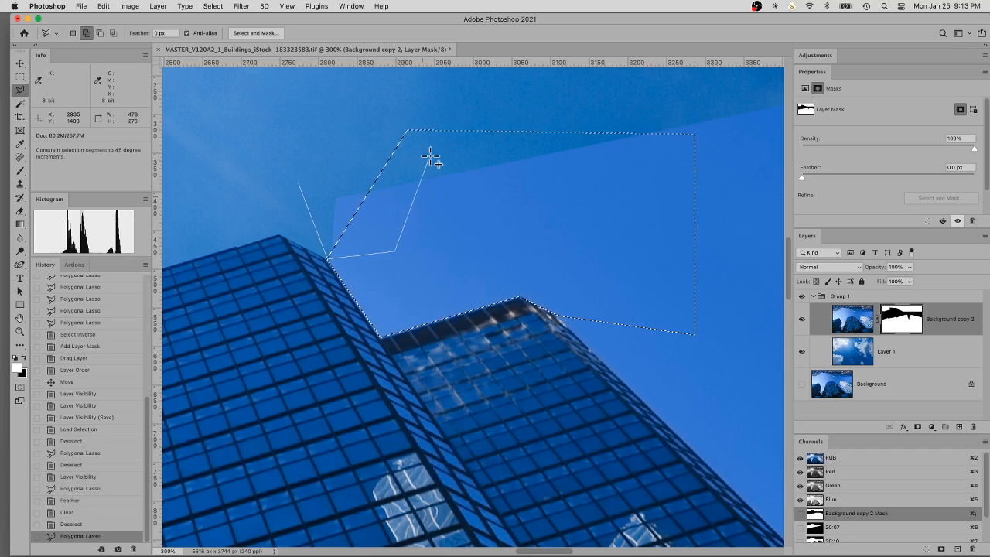
pyautogui.doubleClick(349, 130)
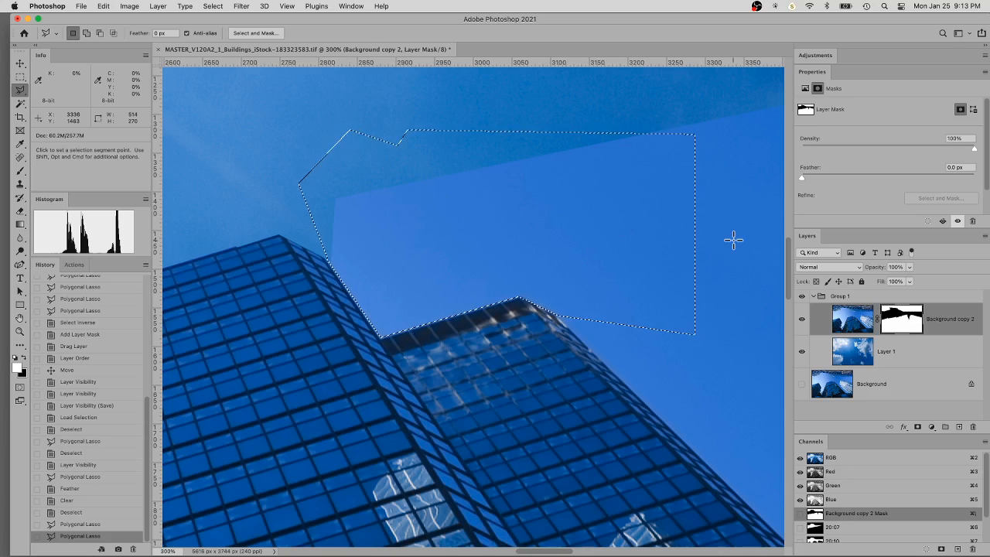
# Feather the sky selection above the dark towers by 1 pixel
pyautogui.rightClick(666, 225)
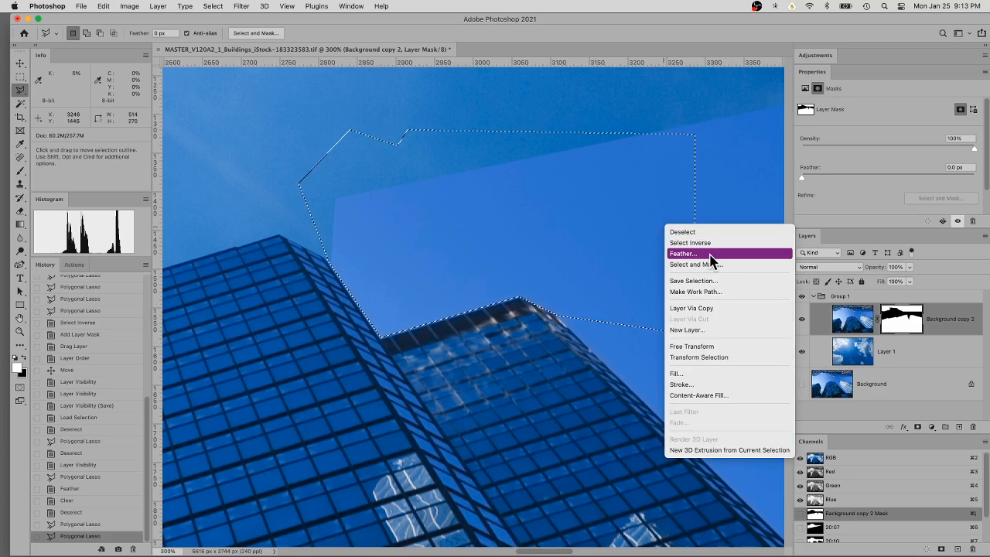
pyautogui.click(709, 254)
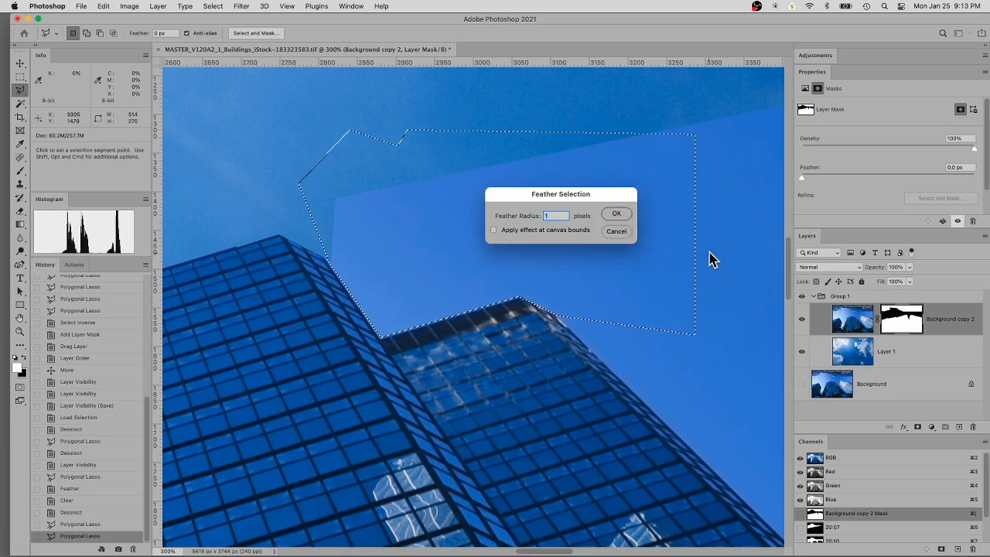
pyautogui.press('Return')
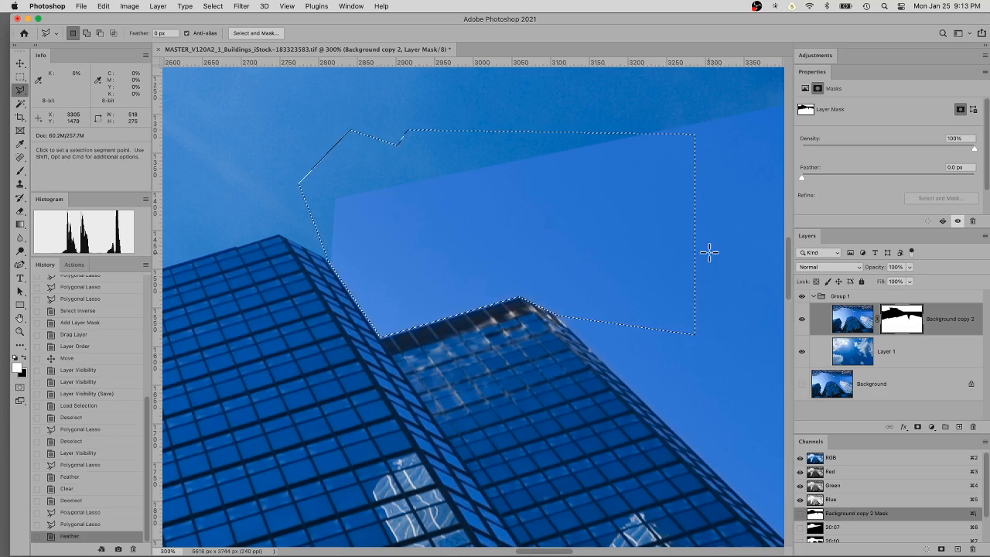
# Clear the feathered selection above the dark towers on the Background copy 2 layer mask and deselect
pyautogui.press('Delete')
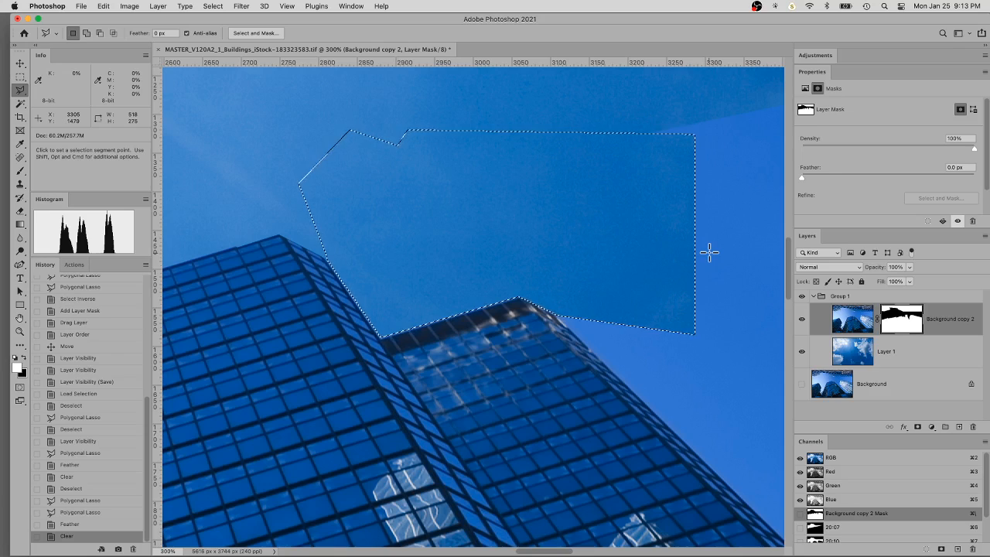
pyautogui.press('super+minus')
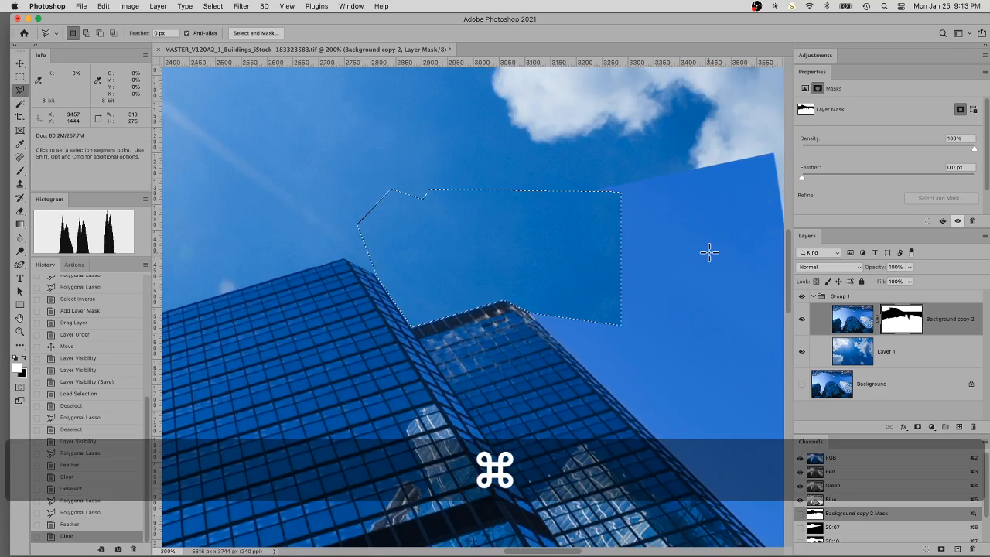
pyautogui.press('super+minus')
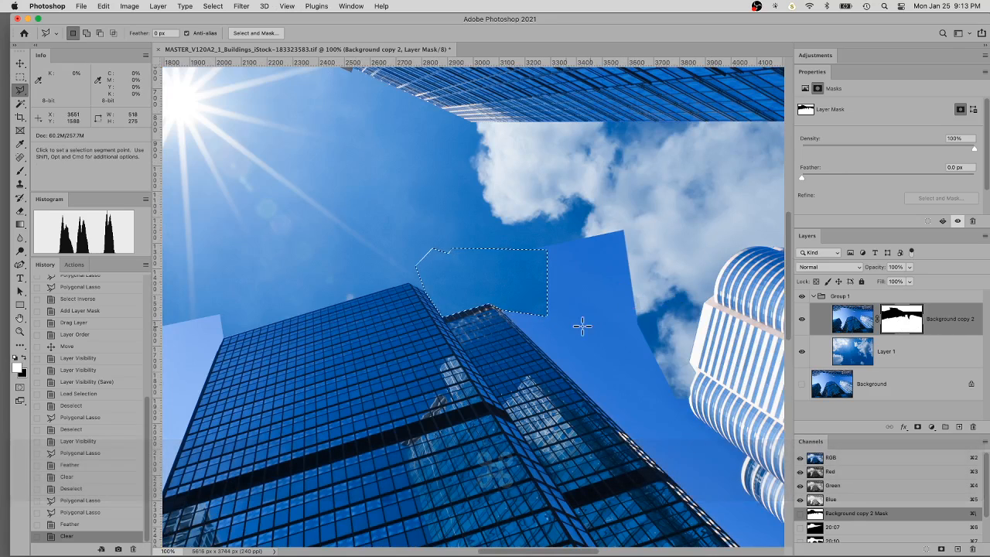
pyautogui.press('super+d')
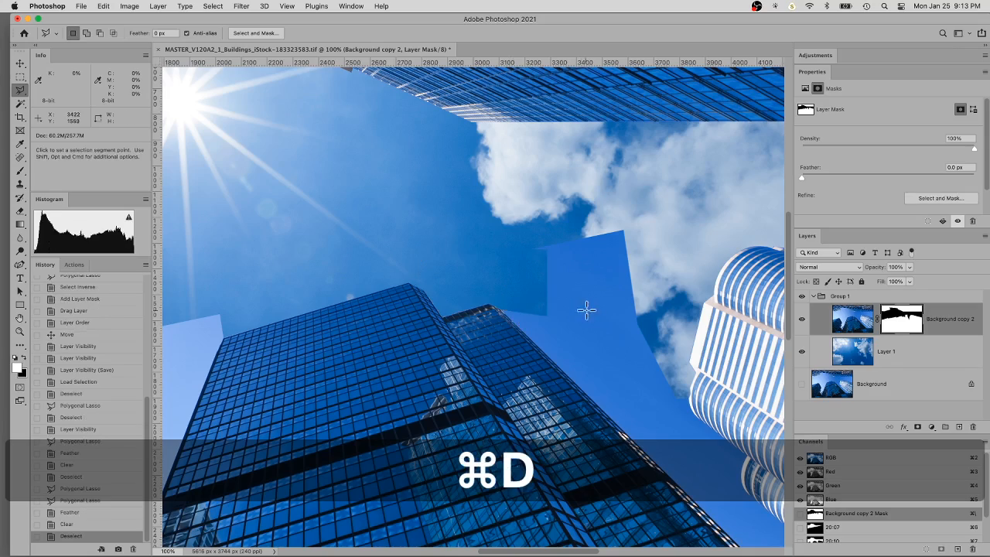
# Erase the upper part of the flat blue patch between the towers on the layer mask with the 75 px Eraser
pyautogui.moveTo(697, 379); pyautogui.dragTo(713, 263)
pyautogui.press('super+space')
pyautogui.press('super+minus')
pyautogui.press('super+minus')
pyautogui.press('super+minus')
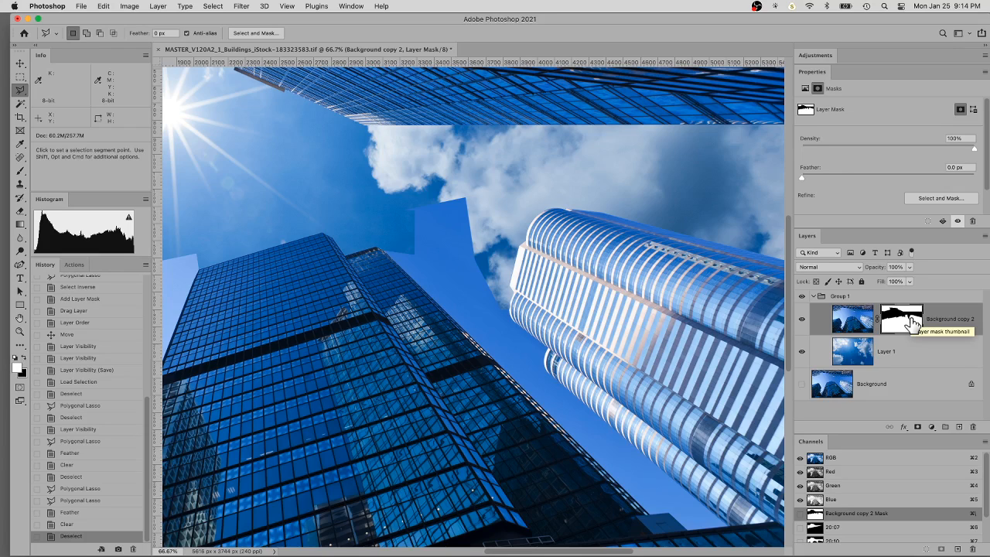
pyautogui.click(20, 170)
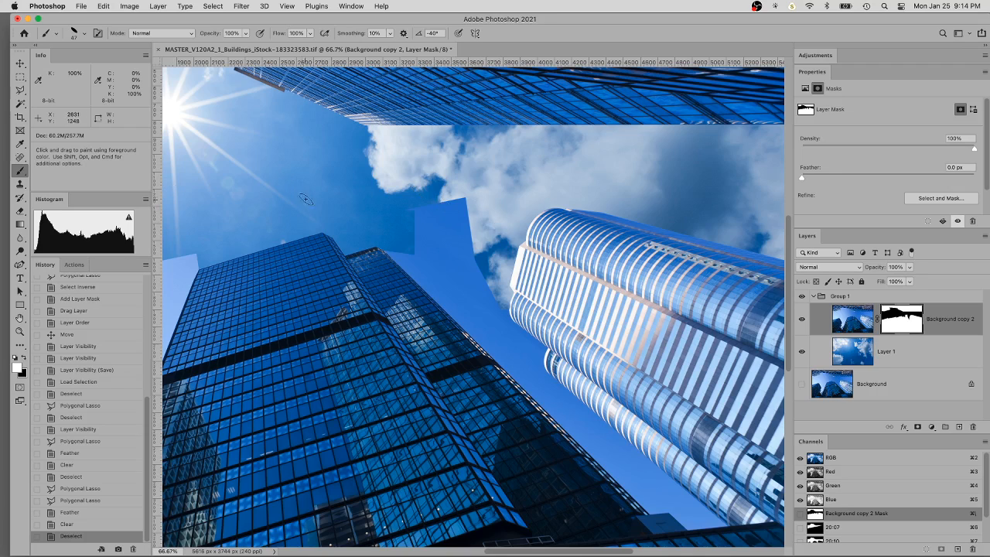
pyautogui.click(21, 211)
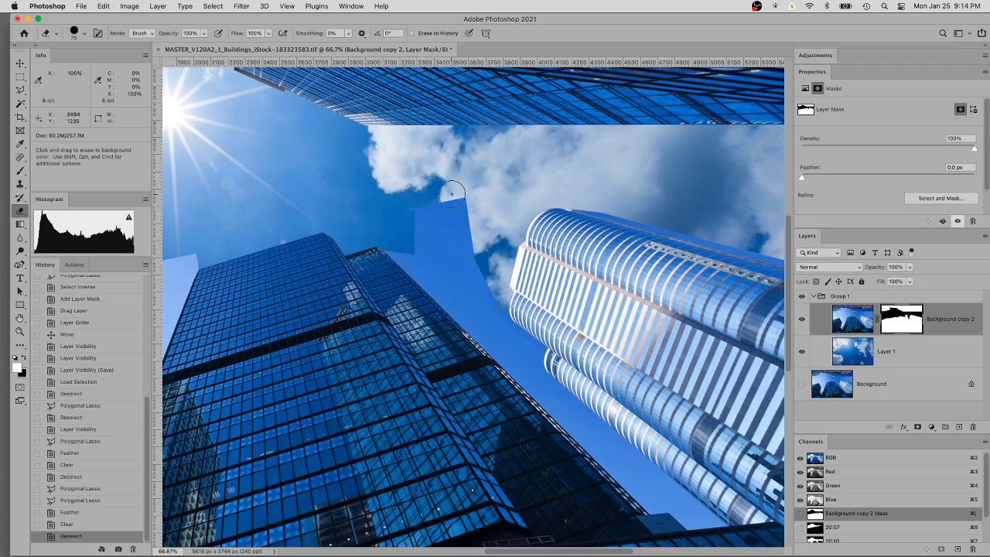
pyautogui.moveTo(460, 202)
pyautogui.mouseDown()
pyautogui.moveTo(476, 238)
pyautogui.moveTo(444, 195)
pyautogui.moveTo(428, 197)
pyautogui.moveTo(426, 209)
pyautogui.moveTo(403, 207)
pyautogui.moveTo(461, 204)
pyautogui.moveTo(471, 253)
pyautogui.moveTo(442, 213)
pyautogui.moveTo(416, 214)
pyautogui.moveTo(433, 213)
pyautogui.moveTo(475, 263)
pyautogui.moveTo(409, 214)
pyautogui.moveTo(445, 248)
pyautogui.moveTo(420, 211)
pyautogui.mouseUp()
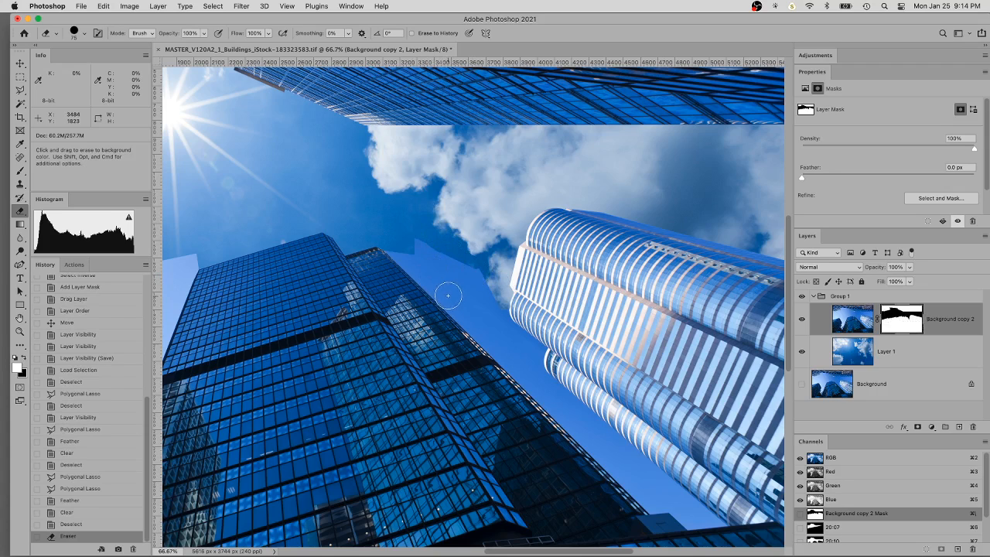
# Try erasing a large loop across the dark tower's facade on the layer mask, and undo the stroke
pyautogui.moveTo(447, 296)
pyautogui.mouseDown()
pyautogui.moveTo(289, 372)
pyautogui.moveTo(294, 451)
pyautogui.moveTo(381, 505)
pyautogui.moveTo(511, 509)
pyautogui.moveTo(539, 410)
pyautogui.moveTo(498, 334)
pyautogui.moveTo(452, 300)
pyautogui.mouseUp()
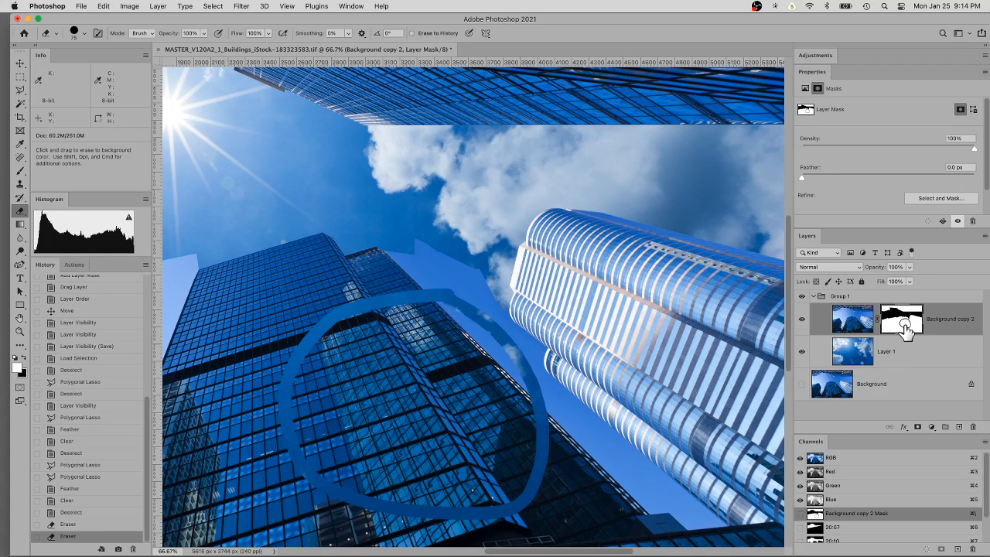
pyautogui.press('super+z')
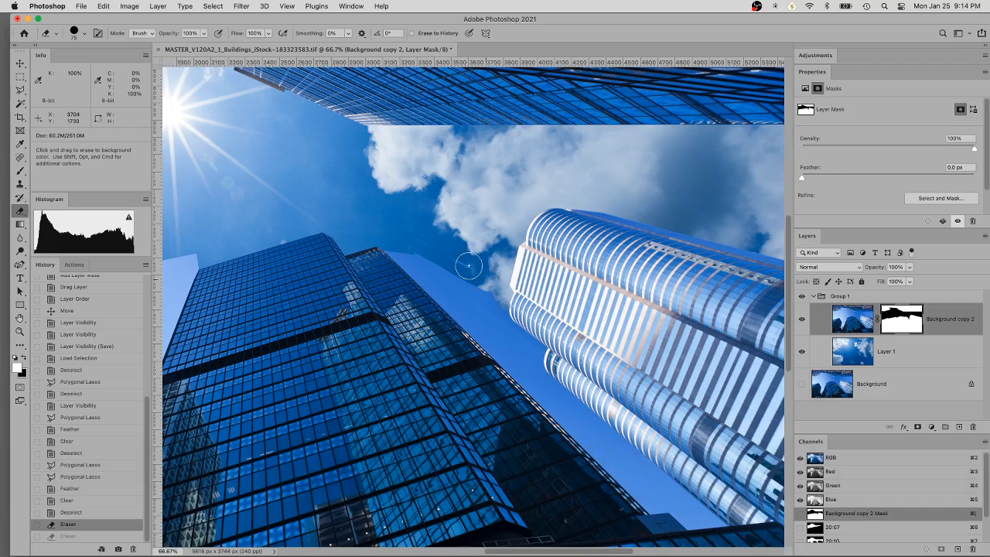
# Try erasing the remaining flat blue sky along the dark tower's edge with the 75 px Eraser, and undo the stroke
pyautogui.press('super+space')
pyautogui.keyDown('super'); pyautogui.click(435, 257); pyautogui.keyUp('super')
pyautogui.keyDown('super'); pyautogui.click(436, 259); pyautogui.keyUp('super')
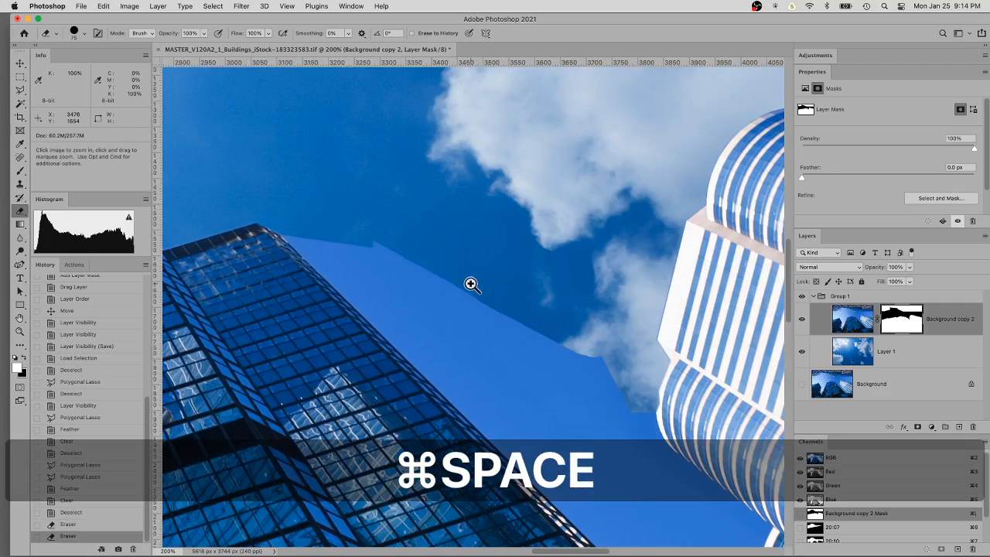
pyautogui.moveTo(392, 256)
pyautogui.mouseDown()
pyautogui.moveTo(579, 389)
pyautogui.moveTo(520, 322)
pyautogui.mouseUp()
pyautogui.moveTo(349, 212)
pyautogui.mouseDown()
pyautogui.moveTo(408, 288)
pyautogui.moveTo(603, 440)
pyautogui.moveTo(607, 406)
pyautogui.moveTo(572, 382)
pyautogui.moveTo(593, 406)
pyautogui.moveTo(591, 382)
pyautogui.moveTo(352, 224)
pyautogui.moveTo(457, 353)
pyautogui.moveTo(571, 452)
pyautogui.moveTo(467, 379)
pyautogui.moveTo(398, 356)
pyautogui.moveTo(362, 323)
pyautogui.moveTo(376, 249)
pyautogui.mouseUp()
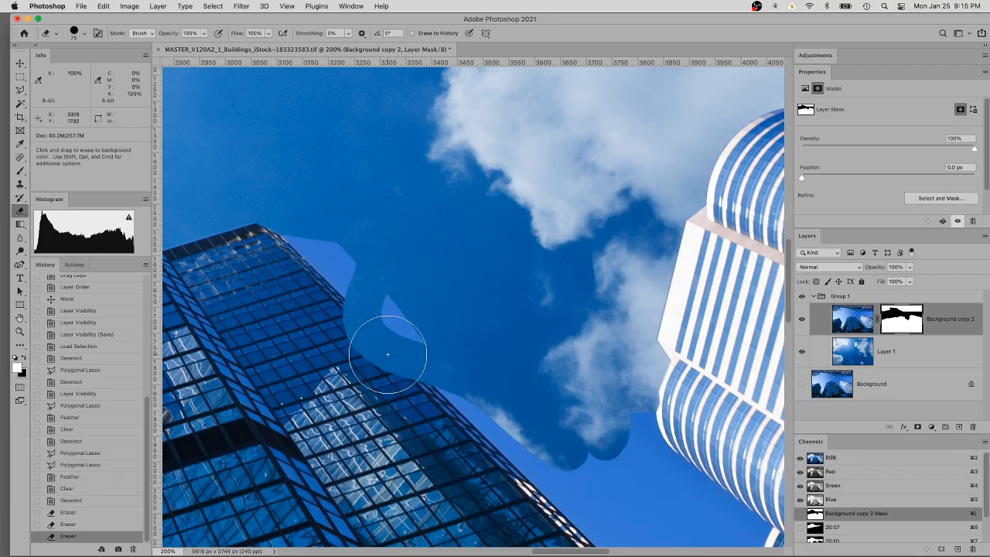
pyautogui.moveTo(372, 354)
pyautogui.mouseDown()
pyautogui.moveTo(492, 317)
pyautogui.moveTo(554, 240)
pyautogui.mouseUp()
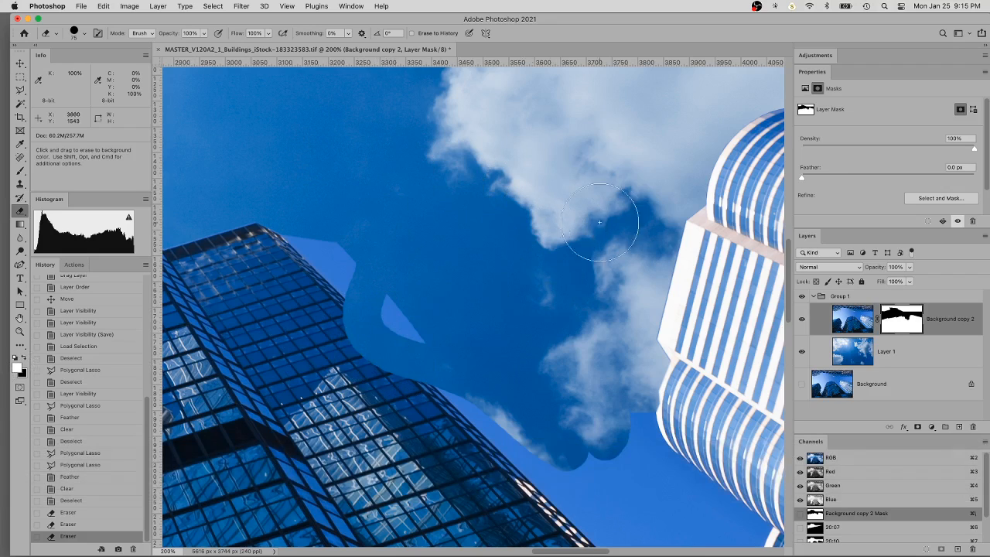
pyautogui.press('super+z')
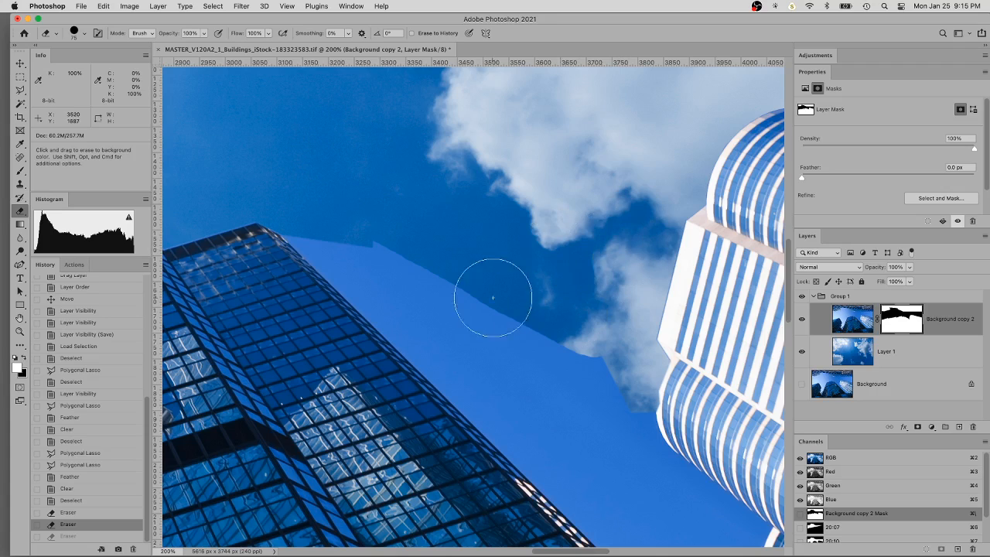
# Erase a strip of flat blue sky down the dark tower's edge and restore the facade it overlaps with swapped colours
pyautogui.moveTo(340, 231)
pyautogui.mouseDown()
pyautogui.moveTo(392, 341)
pyautogui.moveTo(442, 375)
pyautogui.mouseUp()
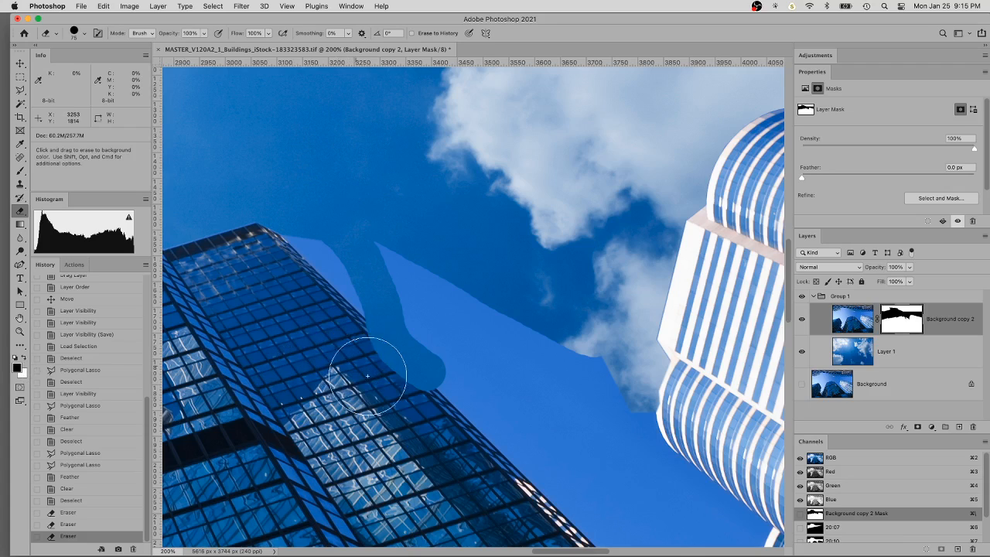
pyautogui.click(360, 334)
# Set the Eraser to 198 px with 44% hardness, try a soft stroke in the sky beside the dark tower and undo it
pyautogui.rightClick(520, 214)
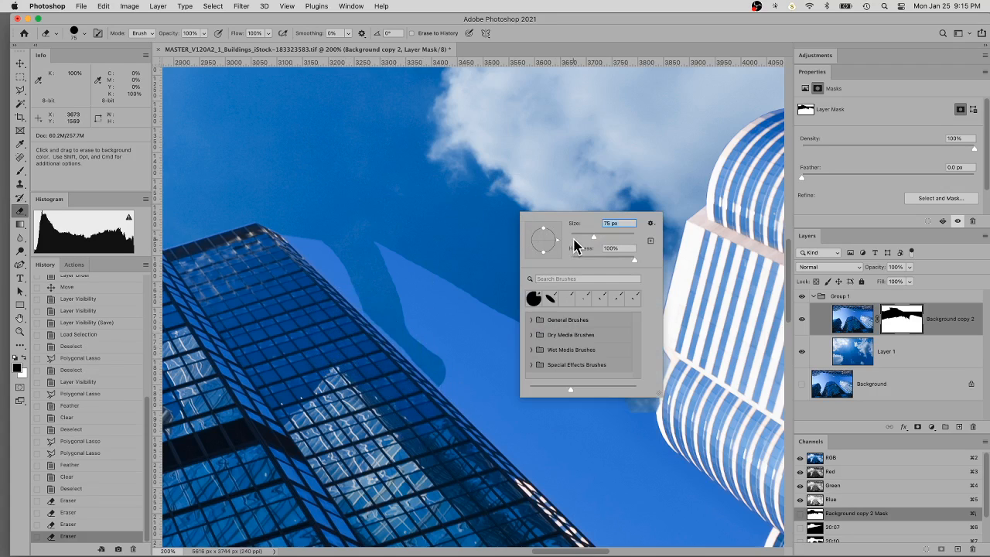
pyautogui.moveTo(592, 236); pyautogui.dragTo(613, 240)
pyautogui.moveTo(618, 245); pyautogui.dragTo(620, 241)
pyautogui.moveTo(634, 258); pyautogui.dragTo(633, 258)
pyautogui.moveTo(603, 261); pyautogui.dragTo(599, 262)
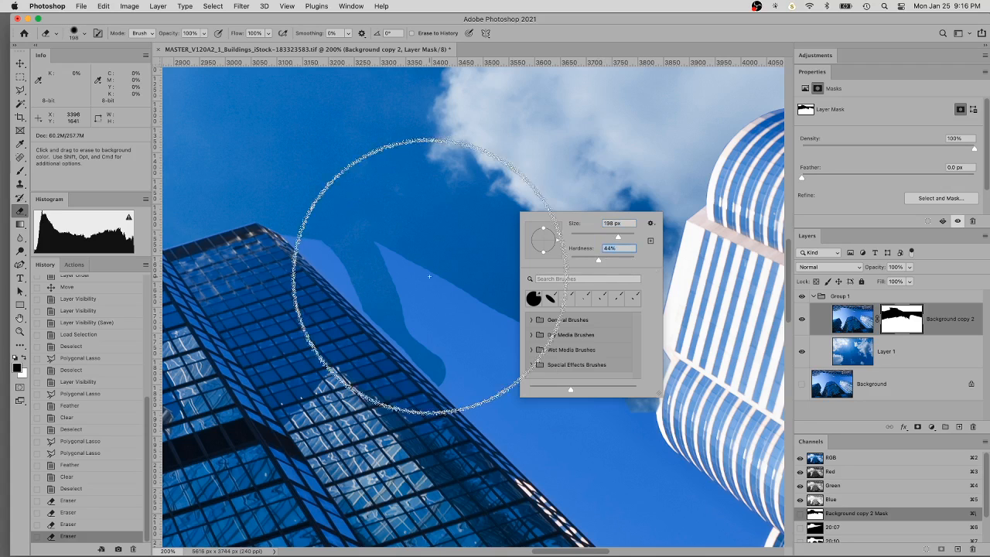
pyautogui.moveTo(429, 150)
pyautogui.mouseDown()
pyautogui.moveTo(446, 168)
pyautogui.moveTo(457, 214)
pyautogui.mouseUp()
pyautogui.press('super+z')
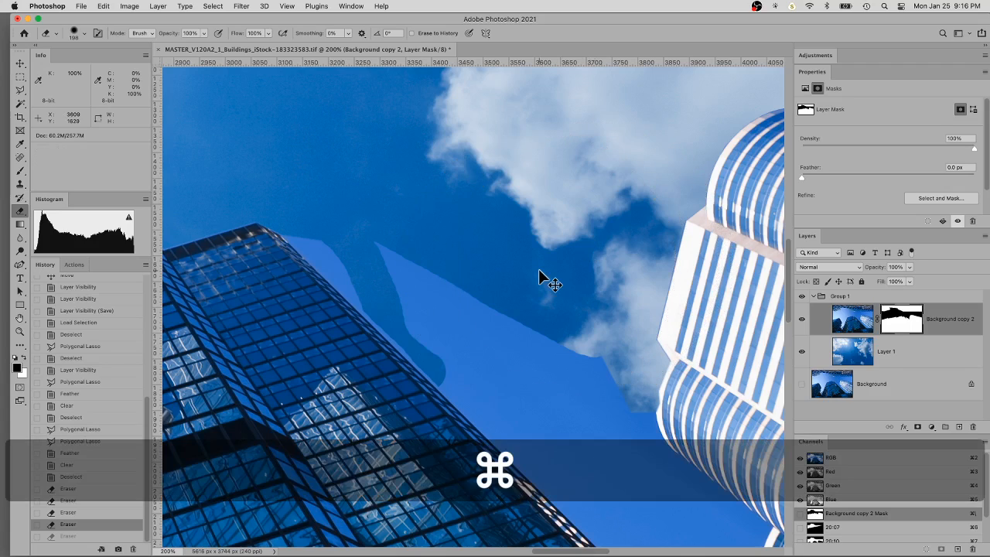
# Reduce the Eraser size to 12 px for close work along the white tower's slanted edge
pyautogui.press('super+0')
pyautogui.press('super+space')
pyautogui.keyDown('super'); pyautogui.click(555, 276); pyautogui.keyUp('super')
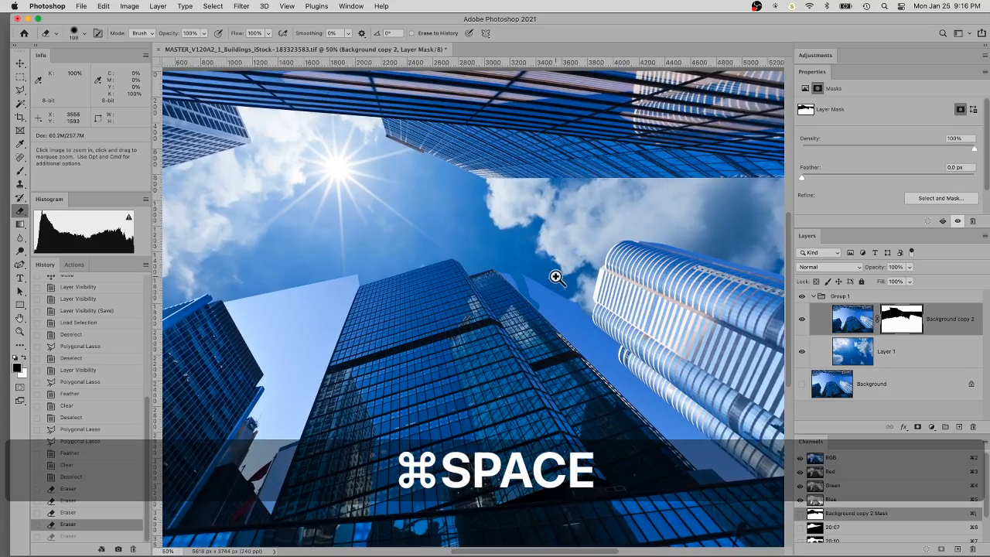
pyautogui.keyDown('super'); pyautogui.click(579, 296); pyautogui.keyUp('super')
pyautogui.keyDown('super'); pyautogui.click(600, 282); pyautogui.keyUp('super')
pyautogui.keyDown('super'); pyautogui.click(600, 283); pyautogui.keyUp('super')
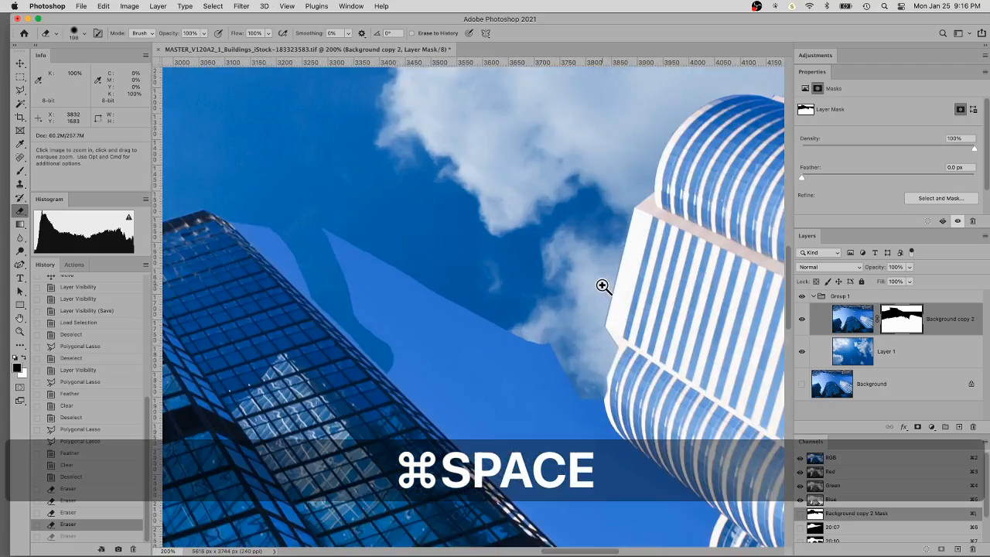
pyautogui.keyDown('super'); pyautogui.click(601, 283); pyautogui.keyUp('super')
pyautogui.keyDown('super'); pyautogui.click(603, 286); pyautogui.keyUp('super')
pyautogui.keyDown('super'); pyautogui.click(602, 286); pyautogui.keyUp('super')
pyautogui.keyDown('super'); pyautogui.click(642, 285); pyautogui.keyUp('super')
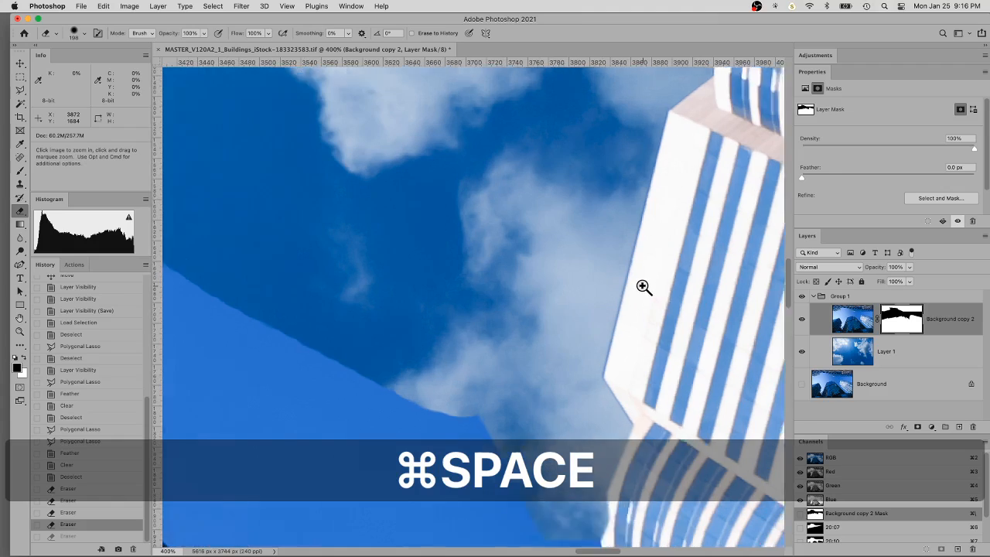
pyautogui.keyDown('super'); pyautogui.click(627, 280); pyautogui.keyUp('super')
pyautogui.keyDown('super'); pyautogui.click(628, 280); pyautogui.keyUp('super')
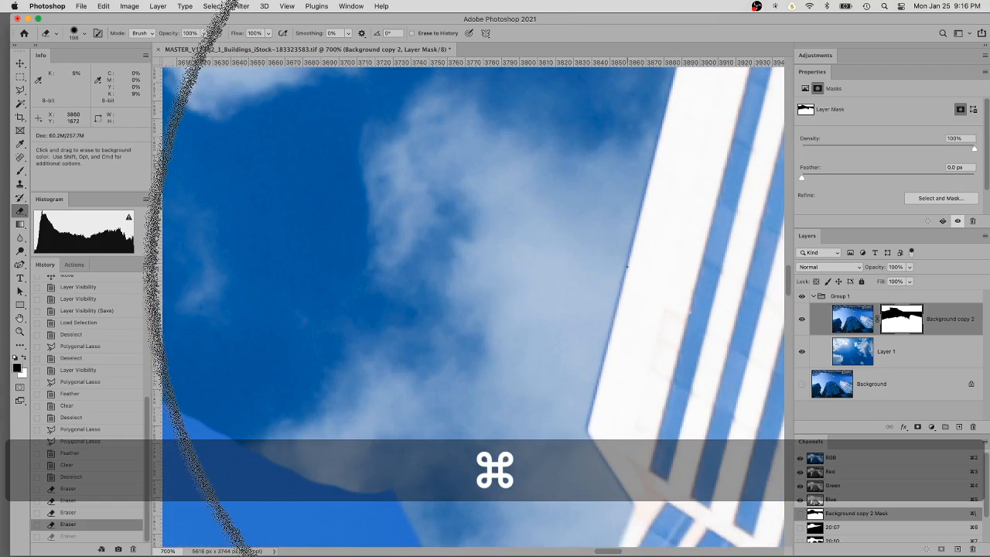
pyautogui.rightClick(627, 268)
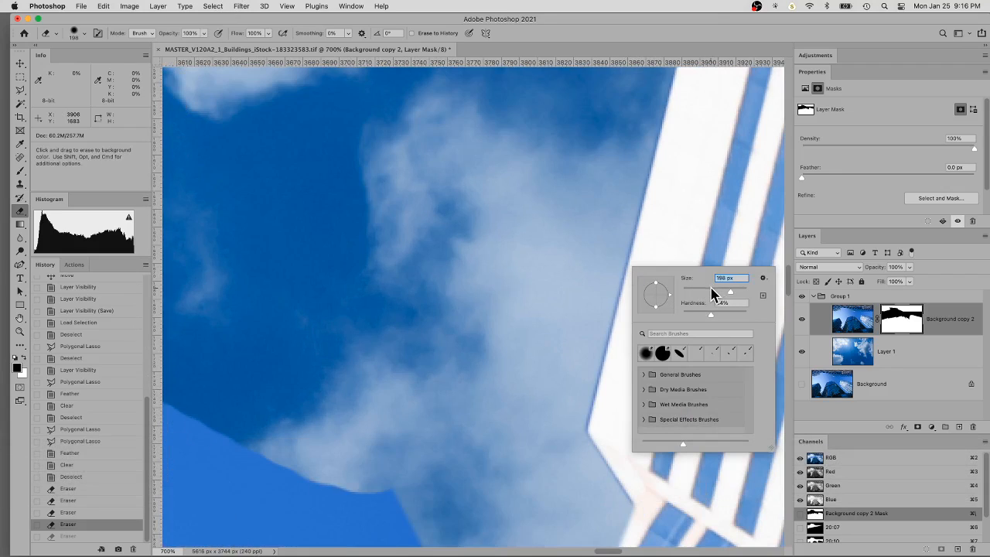
pyautogui.write('15')
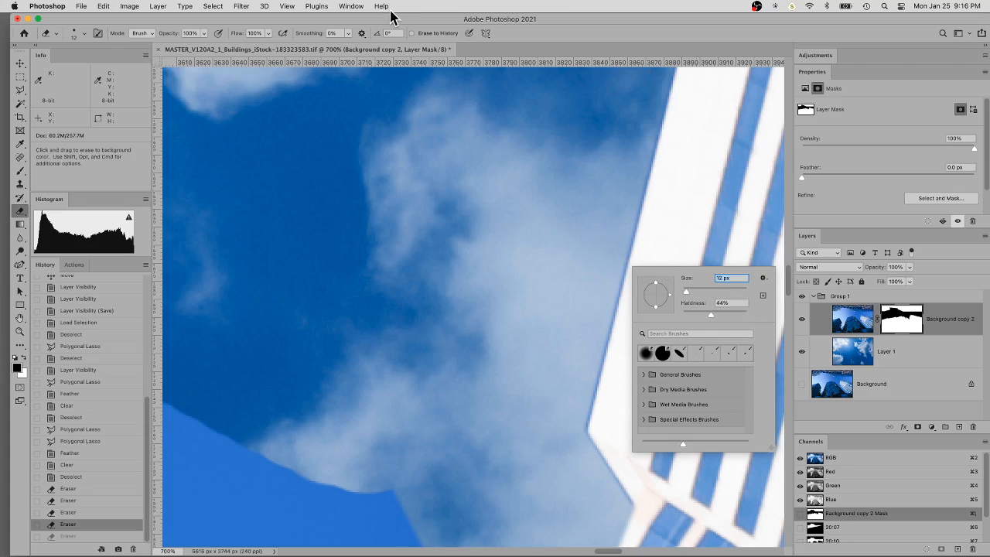
# Enlarge the channel list and show the Background copy 2 Mask as a red overlay on the image
pyautogui.click(350, 7)
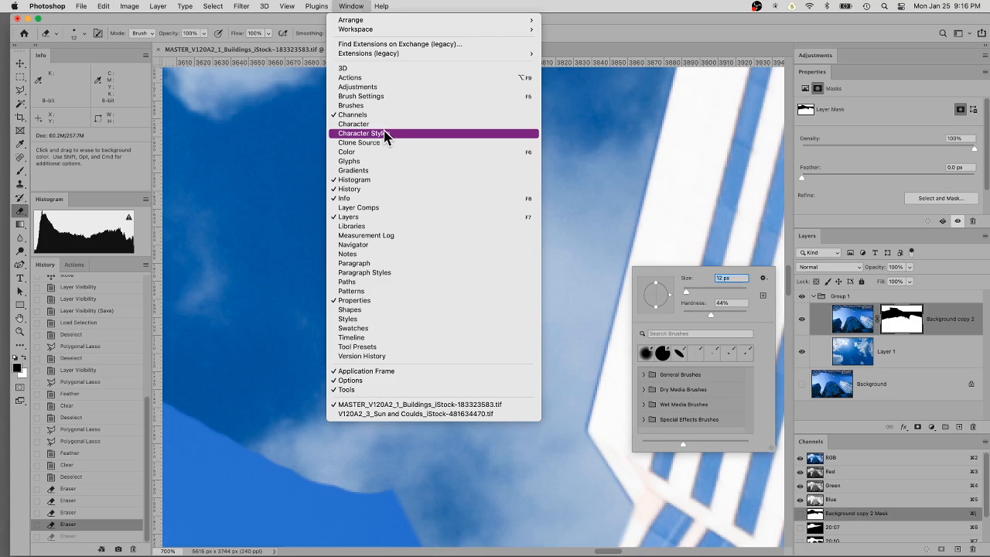
pyautogui.click(409, 2)
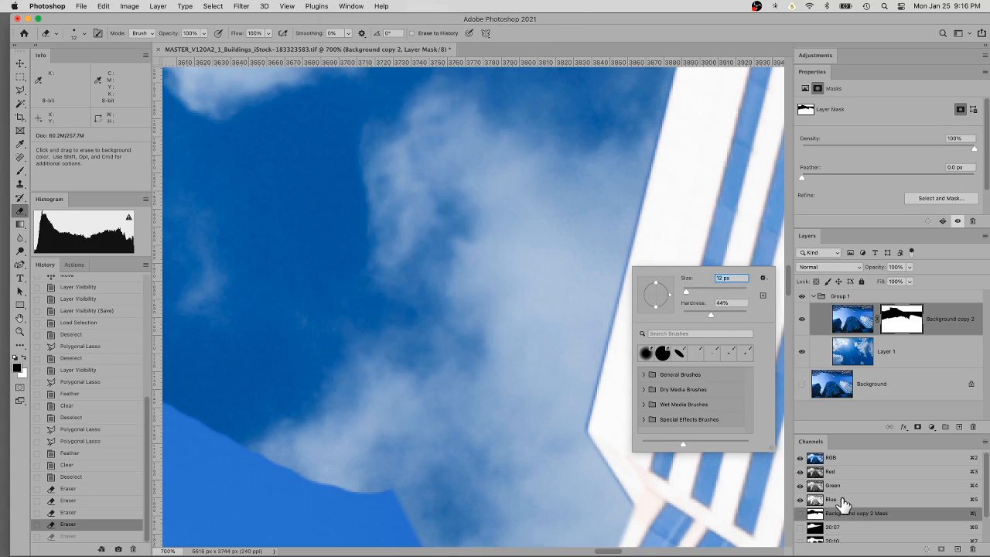
pyautogui.scroll(-2, 843, 504)
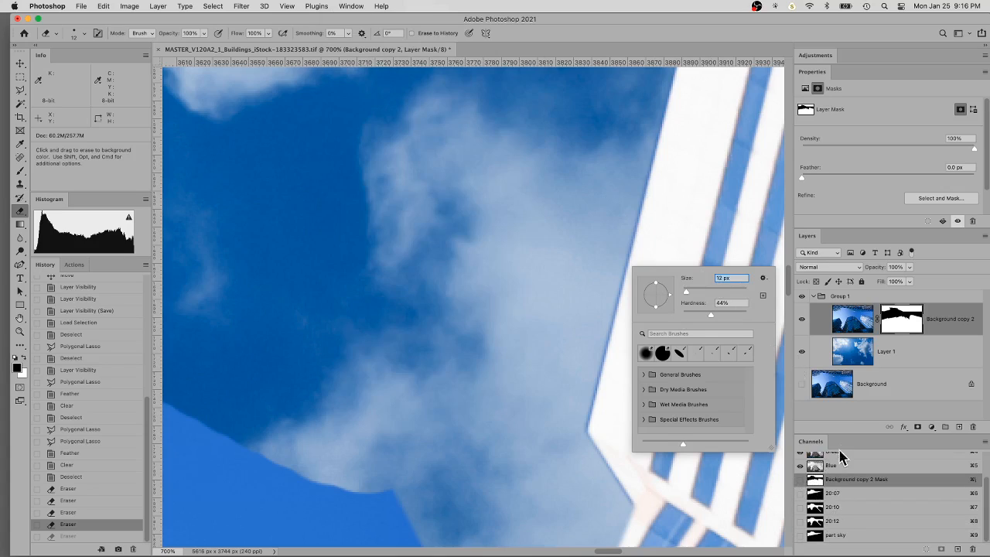
pyautogui.moveTo(866, 435); pyautogui.dragTo(866, 405)
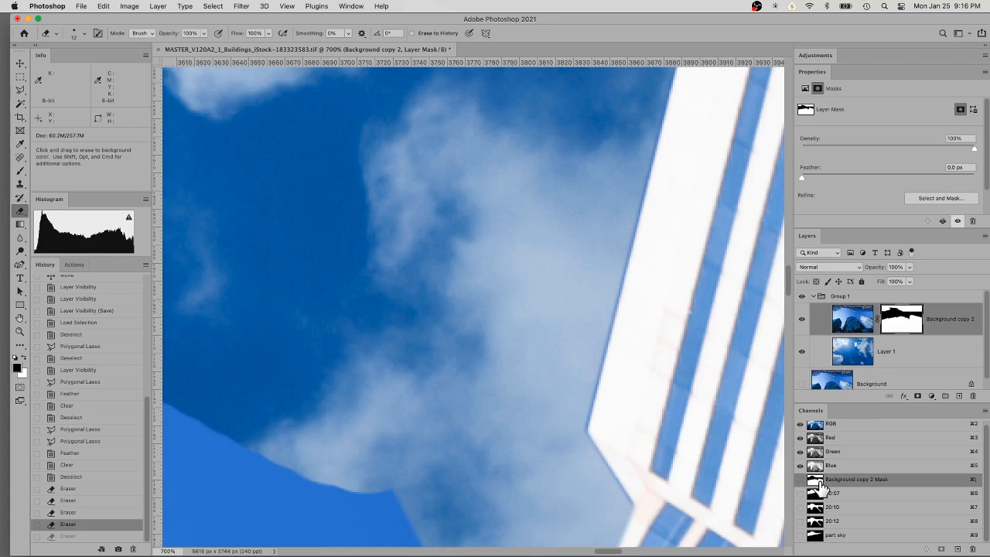
pyautogui.press('\\')
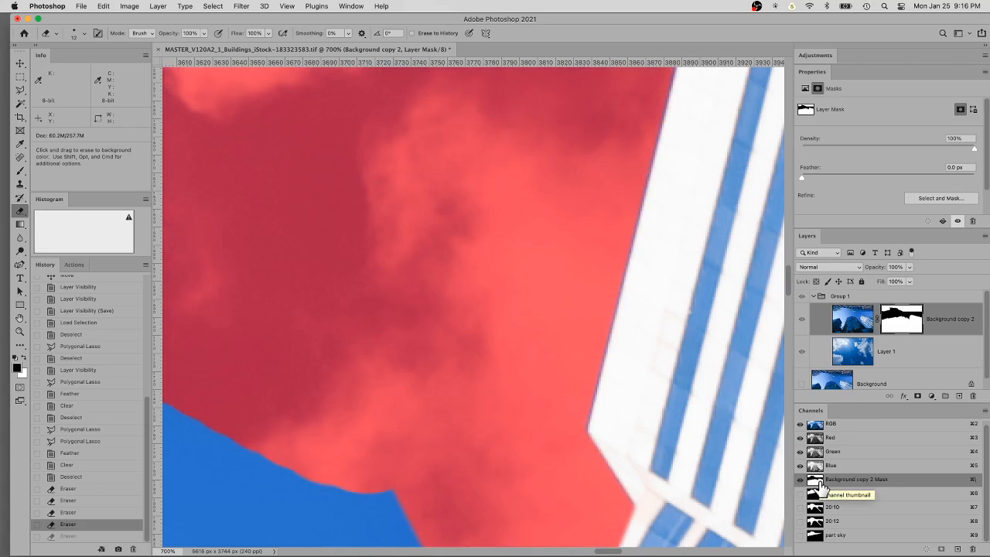
# Examine the mask overlay across the whole image and up close along the white tower's slanted edge, comparing with the overlay off and on
pyautogui.press('super+0')
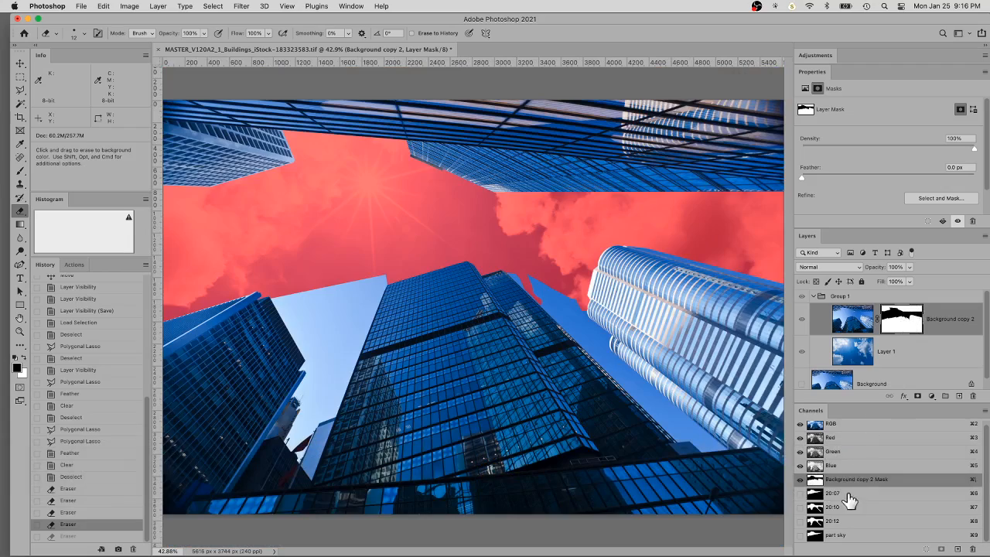
pyautogui.press('super+space')
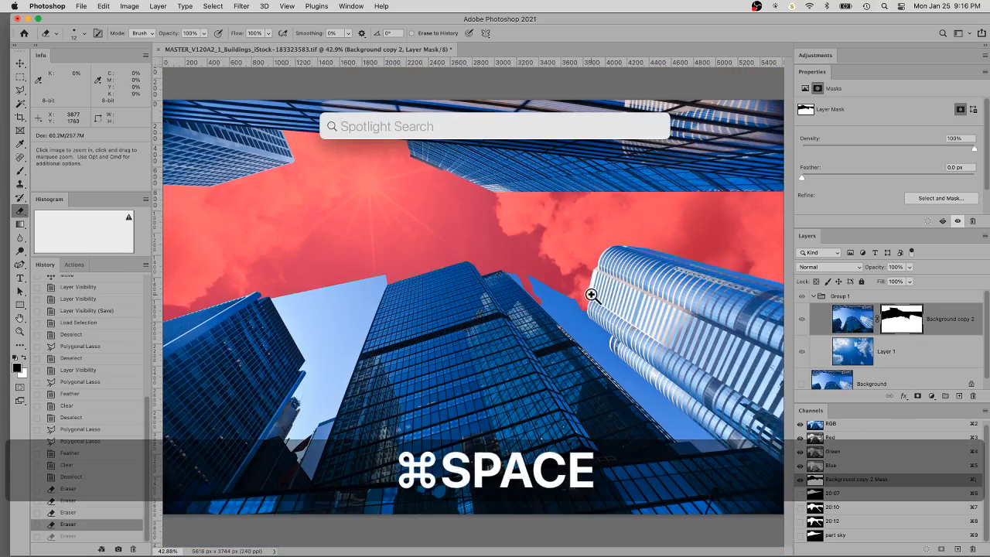
pyautogui.click(593, 293)
pyautogui.keyDown('super'); pyautogui.click(591, 293); pyautogui.keyUp('super')
pyautogui.keyDown('super'); pyautogui.click(591, 294); pyautogui.keyUp('super')
pyautogui.keyDown('super'); pyautogui.click(590, 294); pyautogui.keyUp('super')
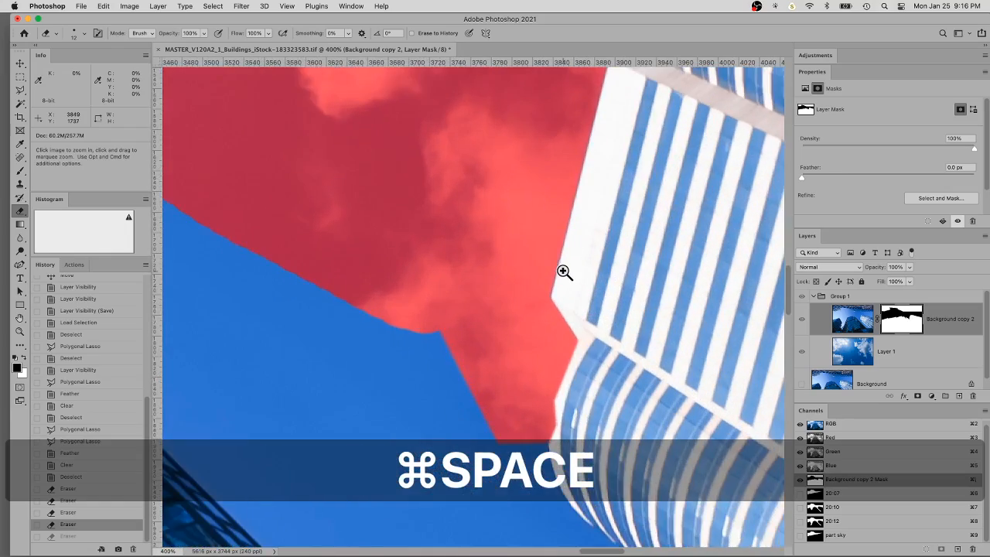
pyautogui.keyDown('super'); pyautogui.click(563, 272); pyautogui.keyUp('super')
pyautogui.keyDown('super'); pyautogui.click(563, 270); pyautogui.keyUp('super')
pyautogui.keyDown('super'); pyautogui.click(563, 271); pyautogui.keyUp('super')
pyautogui.moveTo(589, 218); pyautogui.dragTo(631, 420)
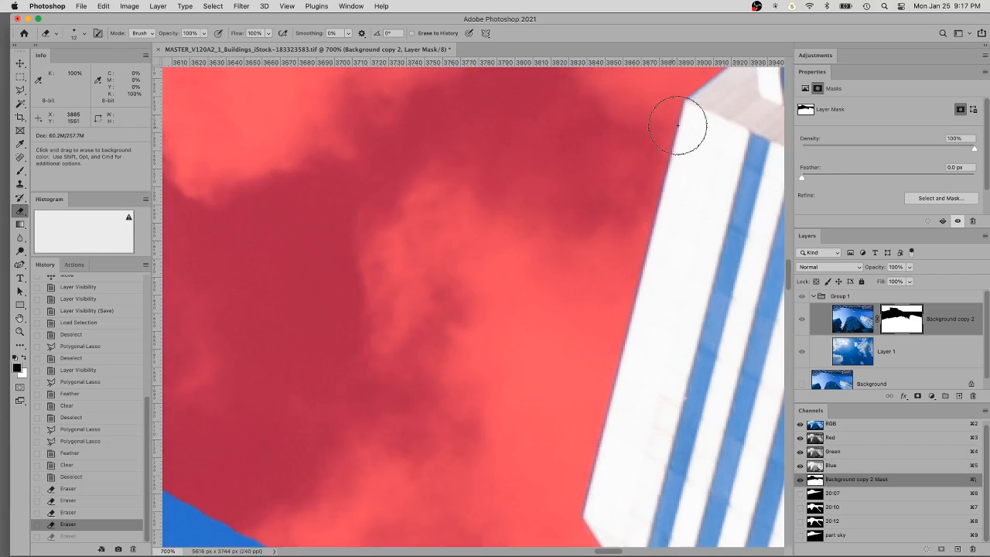
pyautogui.click(800, 479)
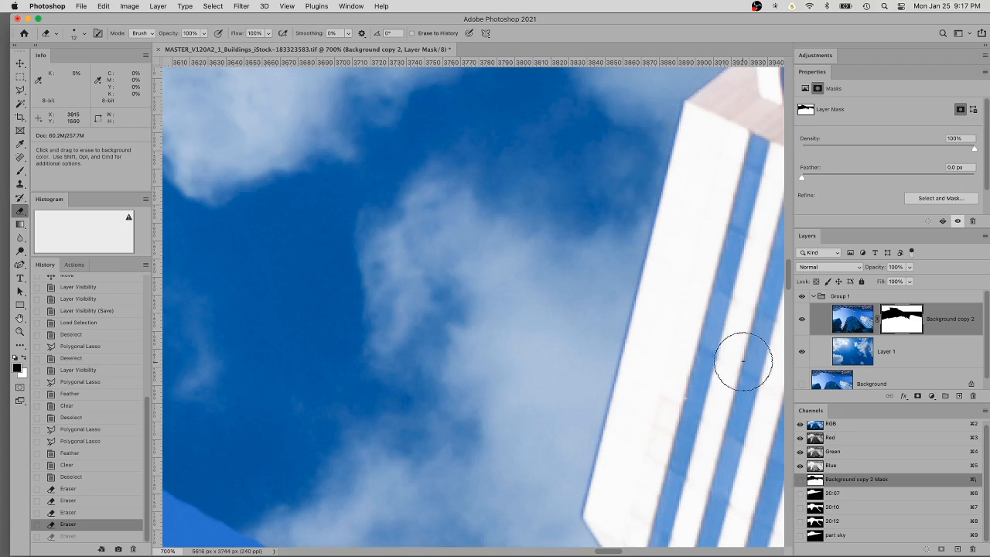
pyautogui.click(800, 479)
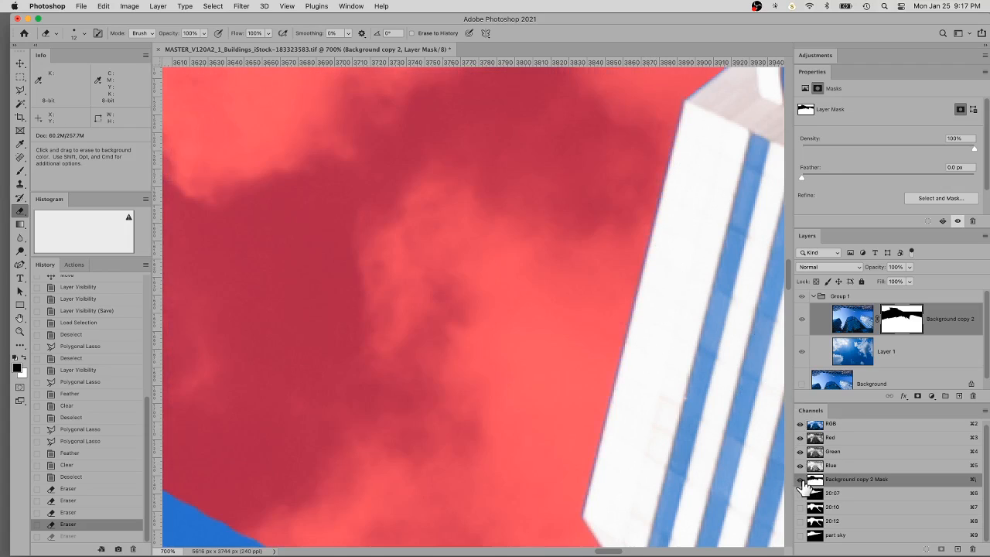
# Set the Eraser to a narrow 3 px tip with 98% hardness angled at 76°, try a mark in the sky beside the white tower and undo it
pyautogui.rightClick(650, 122)
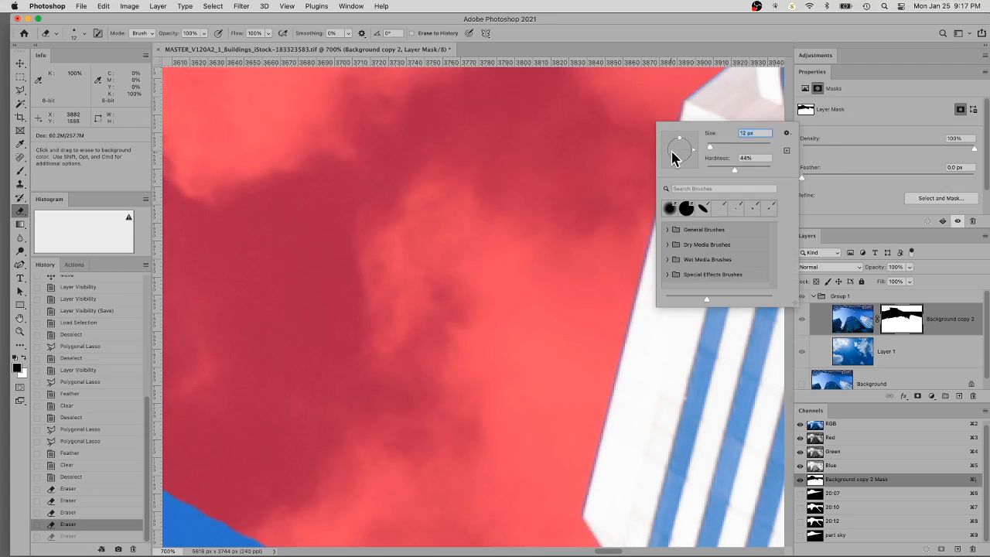
pyautogui.moveTo(735, 170); pyautogui.dragTo(769, 170)
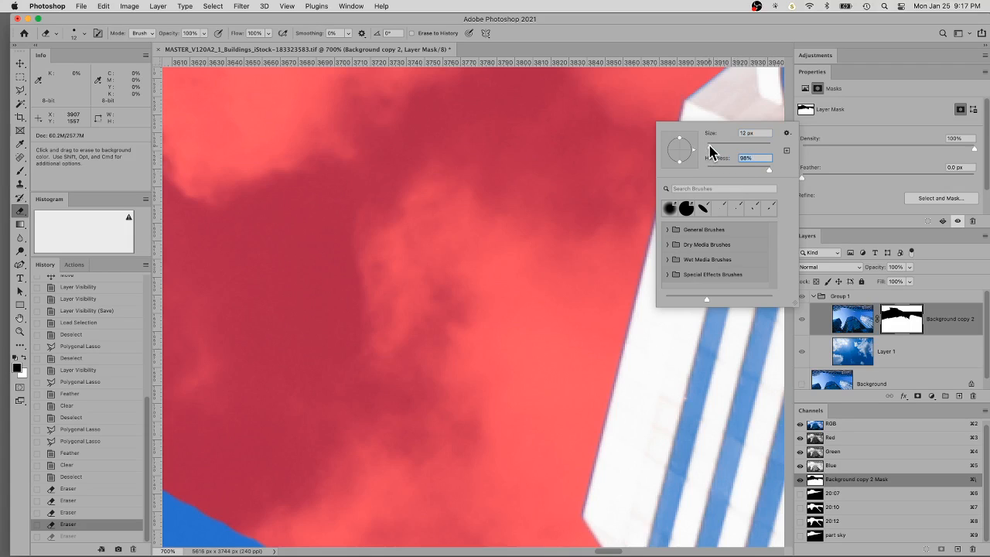
pyautogui.click(709, 144)
pyautogui.click(709, 146)
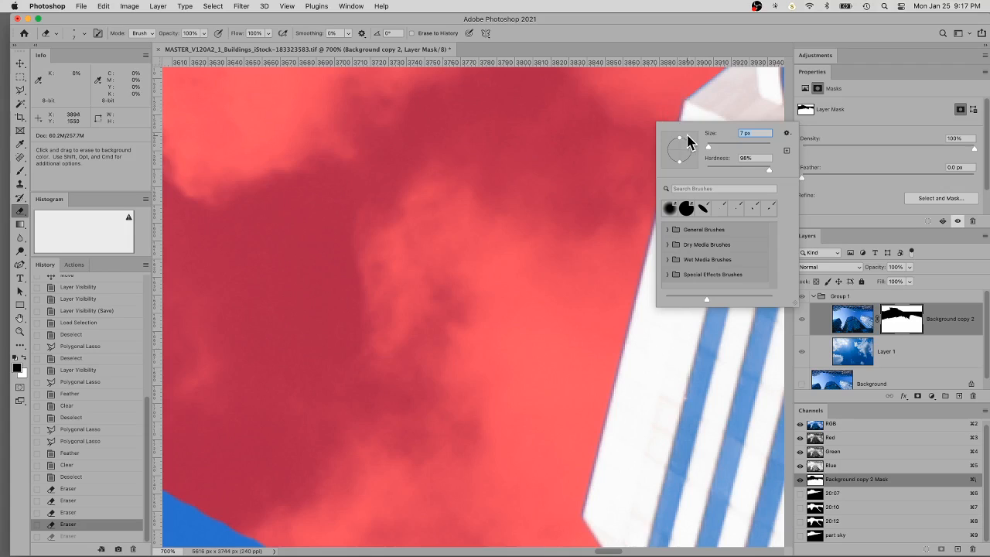
pyautogui.moveTo(707, 146)
pyautogui.mouseDown()
pyautogui.moveTo(687, 148)
pyautogui.moveTo(709, 145)
pyautogui.moveTo(694, 145)
pyautogui.moveTo(685, 127)
pyautogui.mouseUp()
pyautogui.moveTo(689, 152); pyautogui.dragTo(685, 154)
pyautogui.moveTo(683, 136); pyautogui.dragTo(679, 121)
pyautogui.click(720, 103)
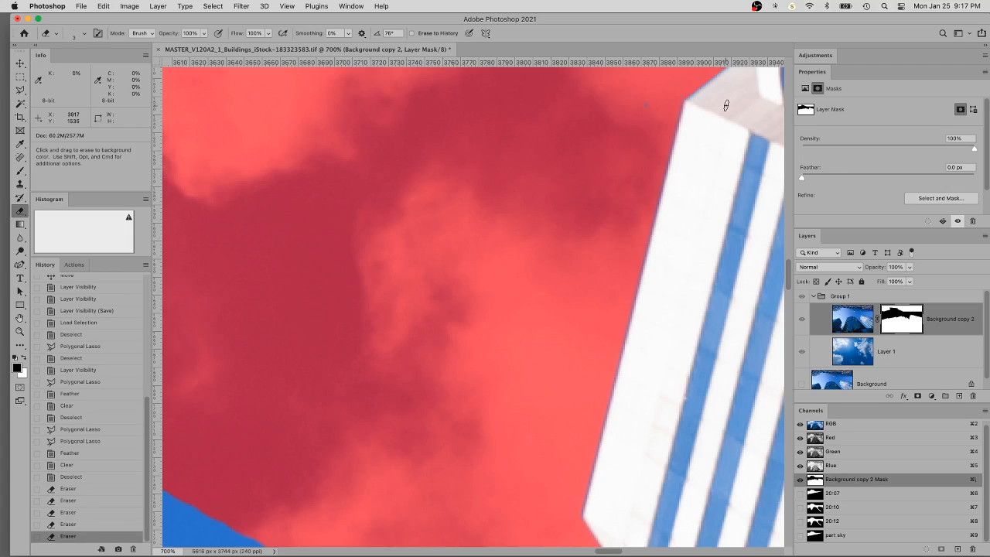
pyautogui.press('super+z')
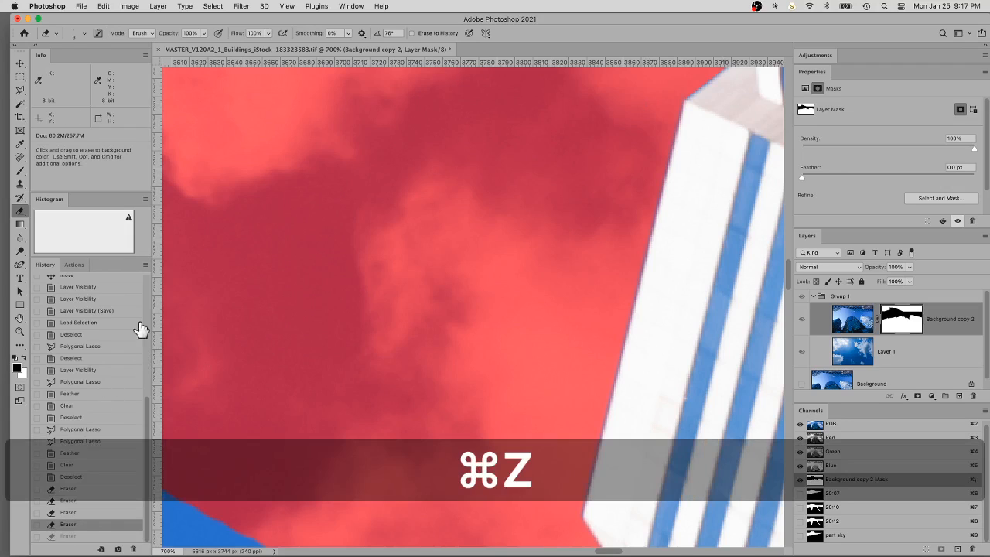
# Switch to the Brush with a narrow elliptical 6 px tip angled at 72° along the white tower's edge, and make a first dab beside its upper corner
pyautogui.click(23, 174)
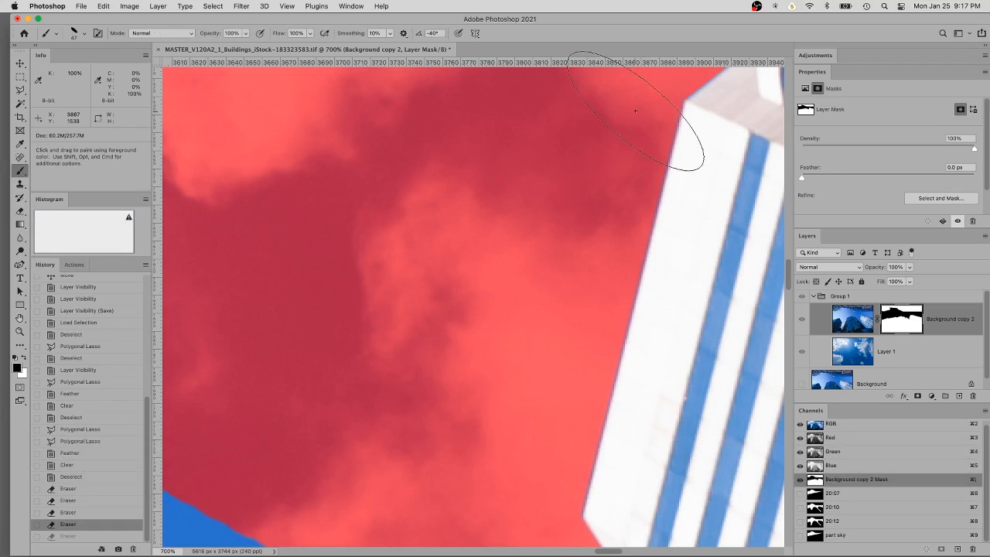
pyautogui.rightClick(609, 158)
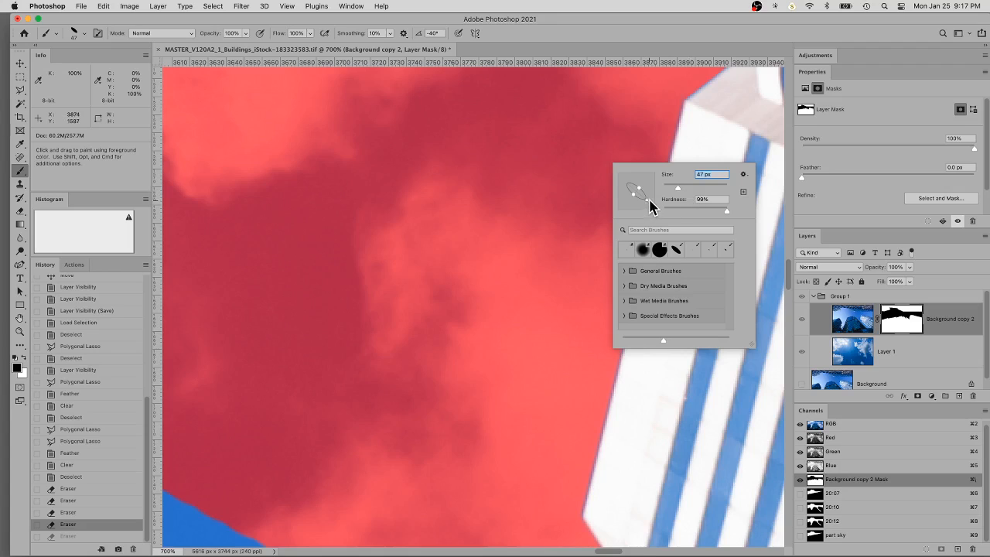
pyautogui.moveTo(647, 199)
pyautogui.mouseDown()
pyautogui.moveTo(649, 179)
pyautogui.moveTo(635, 186)
pyautogui.moveTo(641, 193)
pyautogui.moveTo(640, 177)
pyautogui.moveTo(672, 190)
pyautogui.moveTo(663, 194)
pyautogui.mouseUp()
pyautogui.click(659, 113)
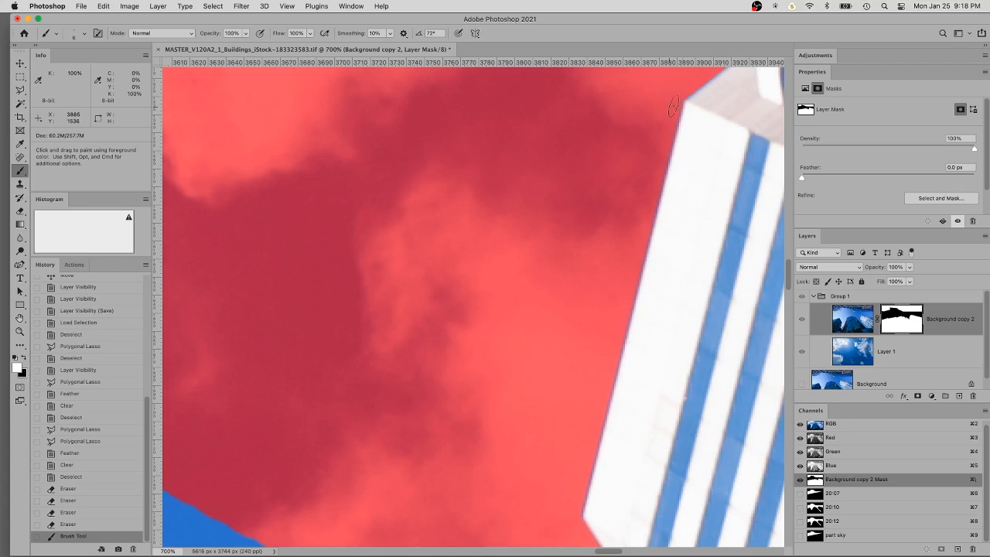
# Try a short stroke at the white tower's corner, swap the painting colour to black, try another across the facade, and undo both strokes
pyautogui.moveTo(679, 102); pyautogui.dragTo(683, 122)
pyautogui.press('super+z')
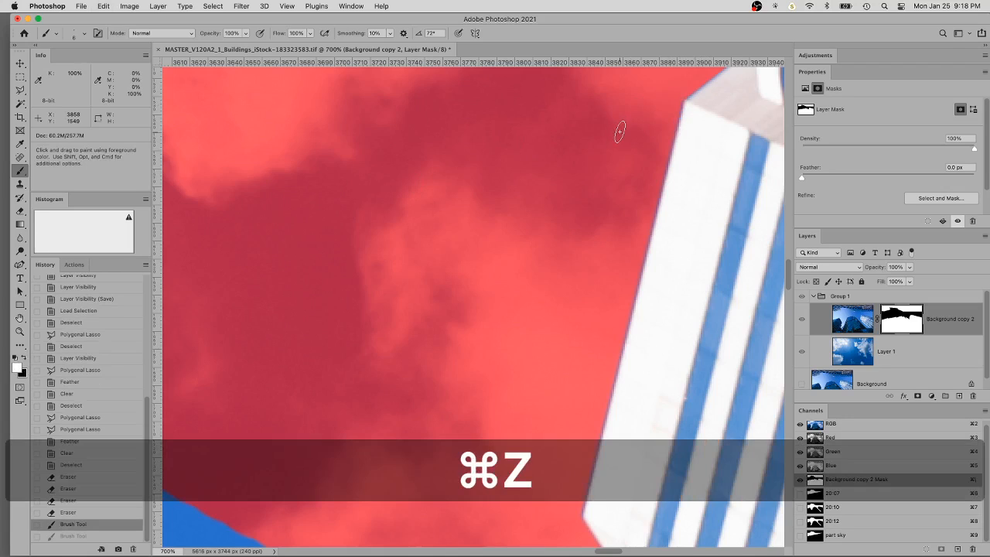
pyautogui.press('x')
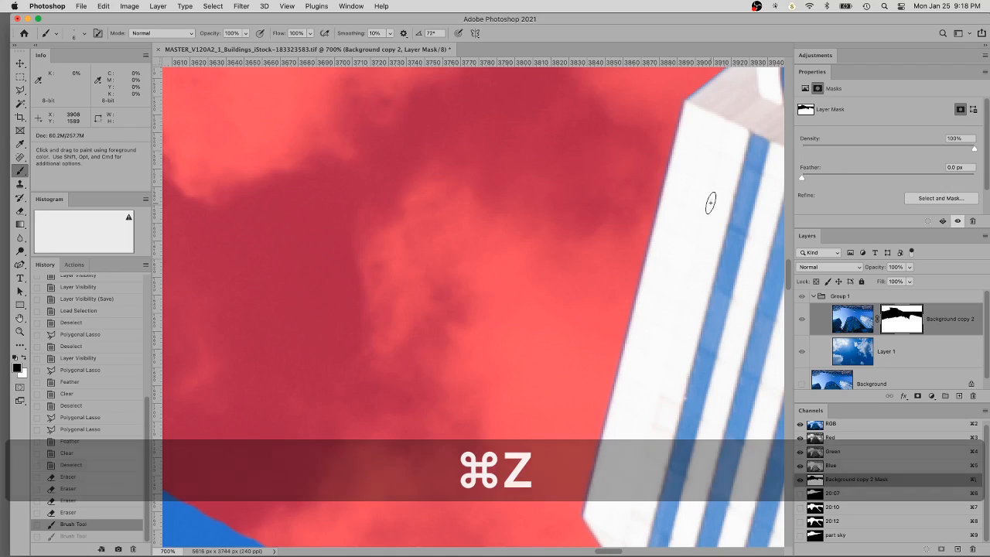
pyautogui.moveTo(709, 202)
pyautogui.mouseDown()
pyautogui.moveTo(710, 278)
pyautogui.moveTo(631, 259)
pyautogui.moveTo(710, 265)
pyautogui.mouseUp()
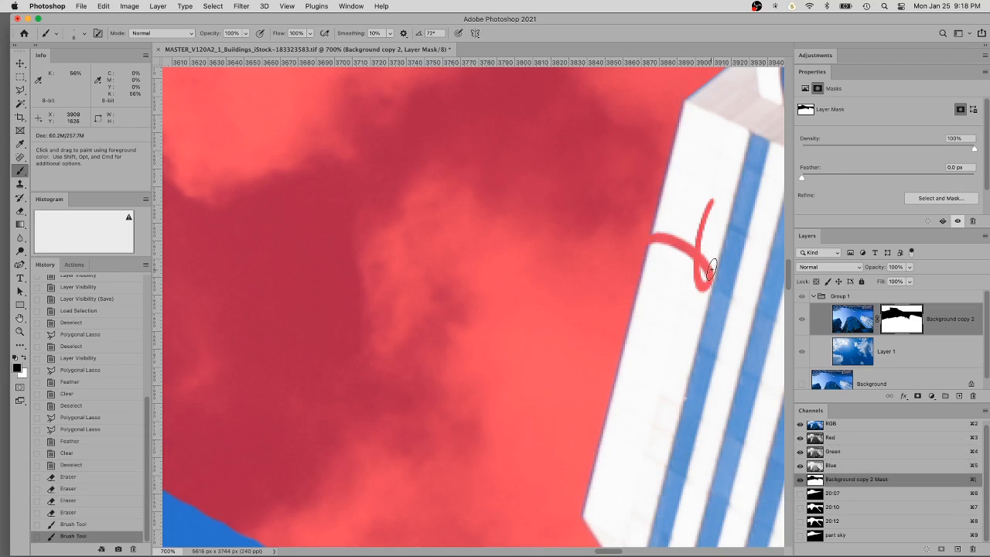
pyautogui.press('super+z')
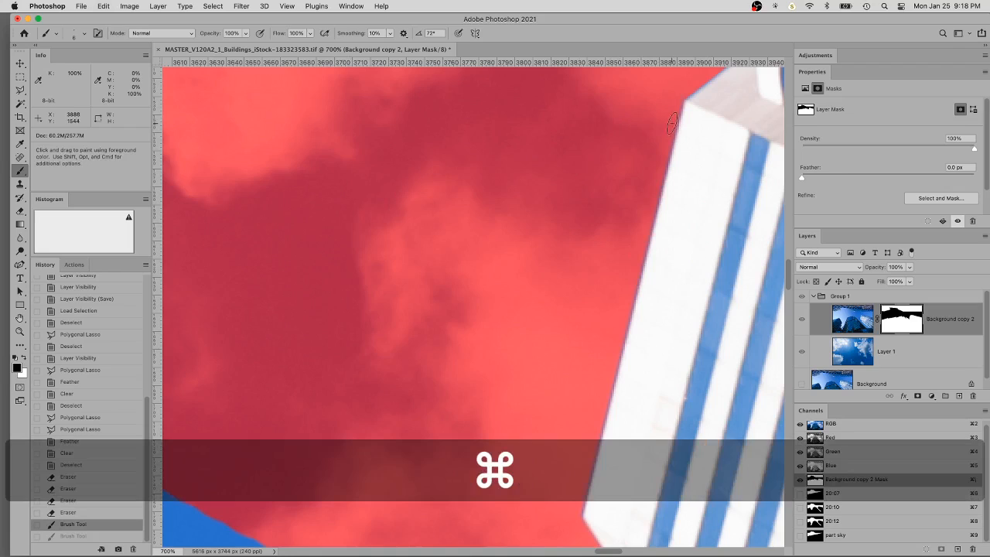
pyautogui.press('super+z')
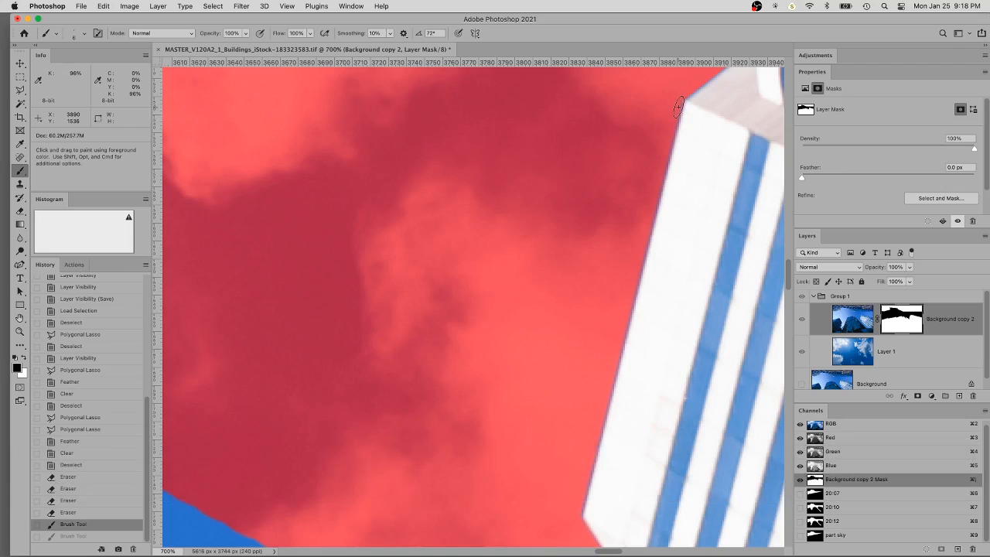
# Dab black at the white tower's upper corner at 1200% zoom, try a stroke along its slanted edge and undo that stroke
pyautogui.click(678, 106)
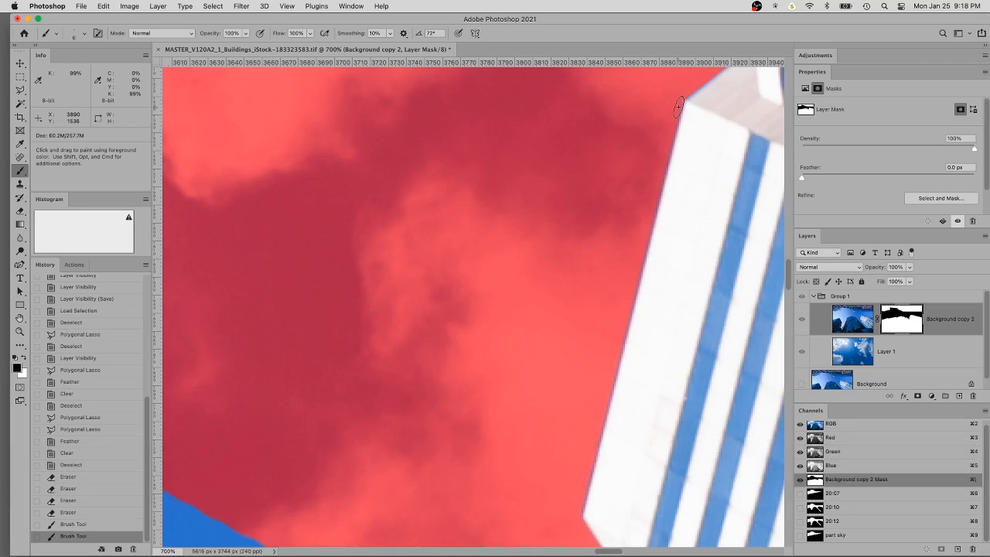
pyautogui.press('super+equal')
pyautogui.press('super+equal')
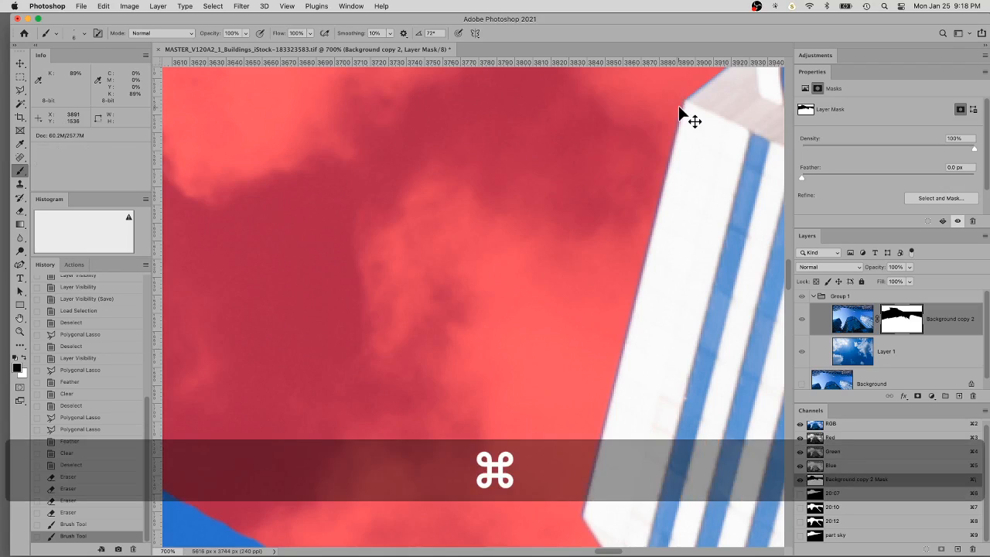
pyautogui.moveTo(655, 146); pyautogui.dragTo(426, 364)
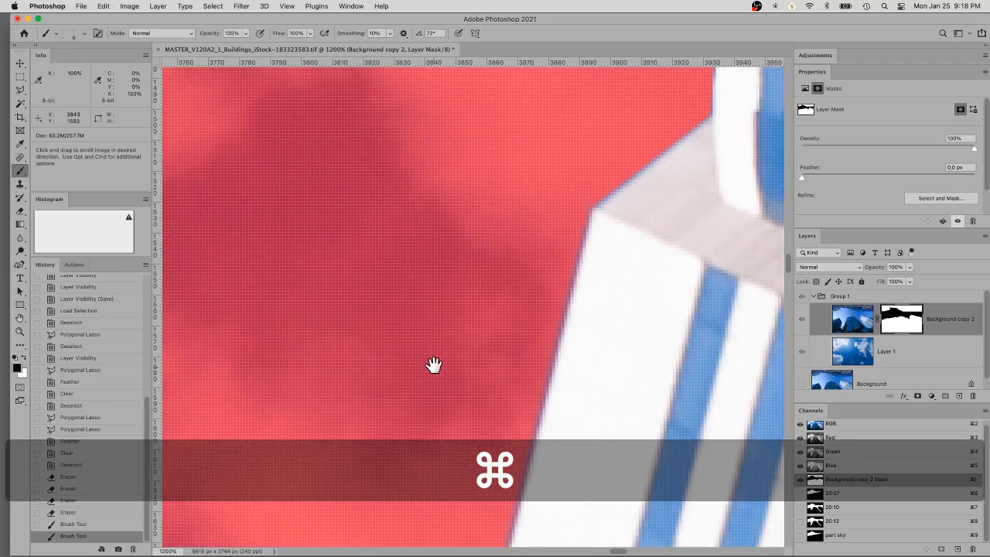
pyautogui.click(582, 223)
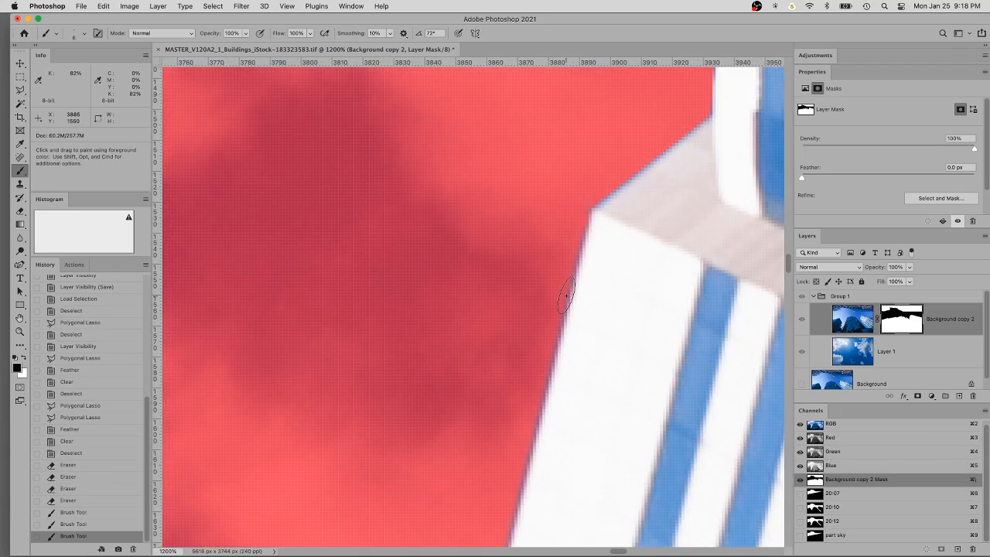
pyautogui.moveTo(569, 270); pyautogui.dragTo(589, 203)
pyautogui.press('super+z')
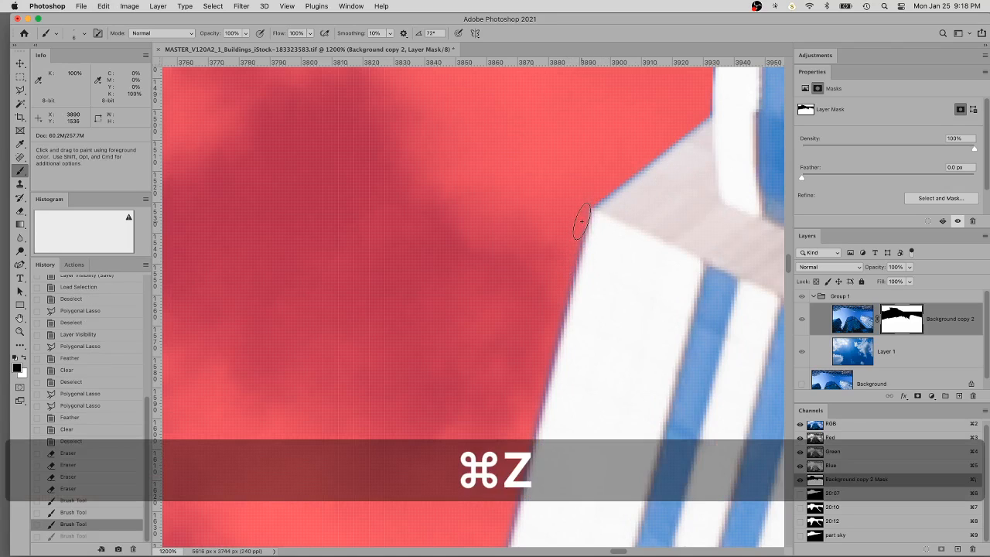
# Paint a straight black Brush line between two points down the white facade, alongside its first blue stripe
pyautogui.moveTo(641, 249)
pyautogui.mouseDown()
pyautogui.moveTo(592, 126)
pyautogui.moveTo(576, 138)
pyautogui.mouseUp()
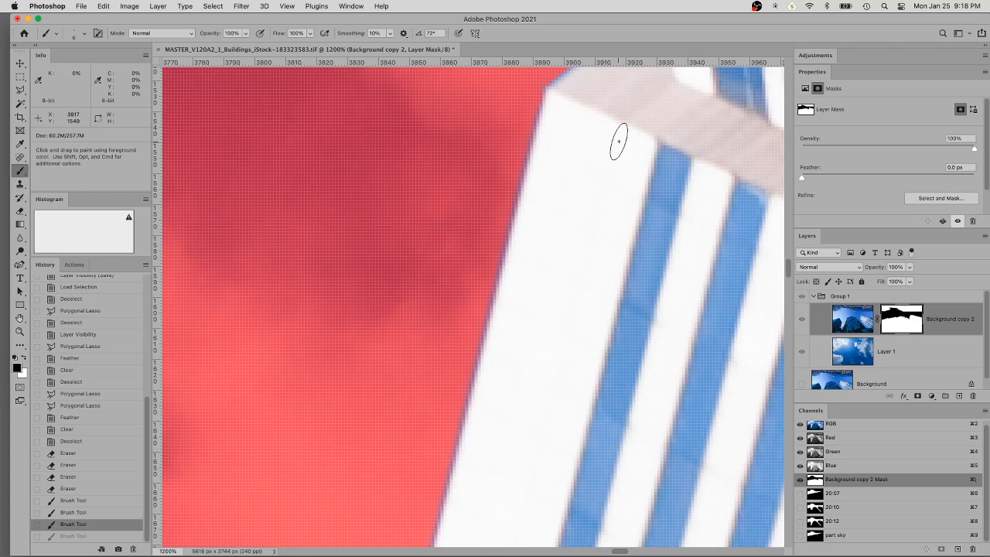
pyautogui.click(619, 141)
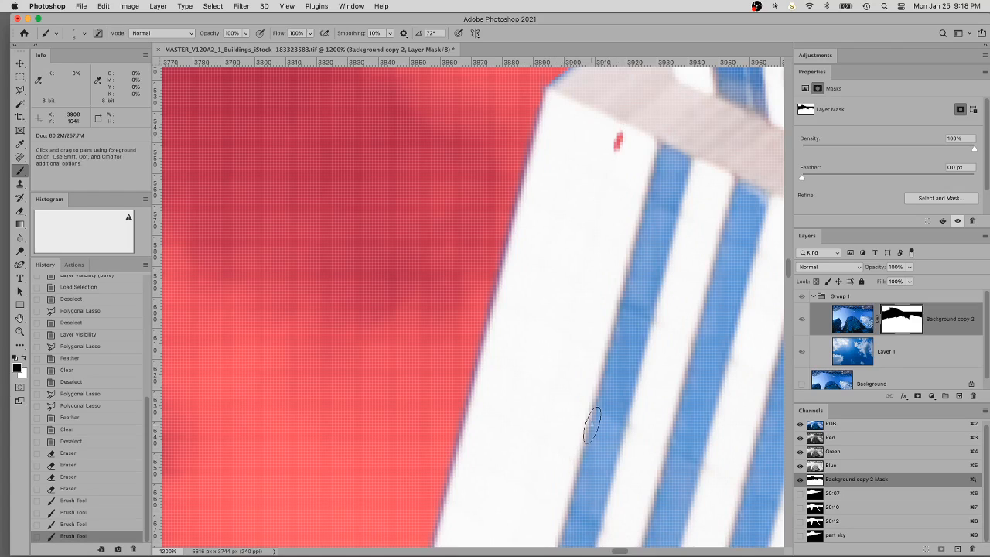
pyautogui.press('super+z')
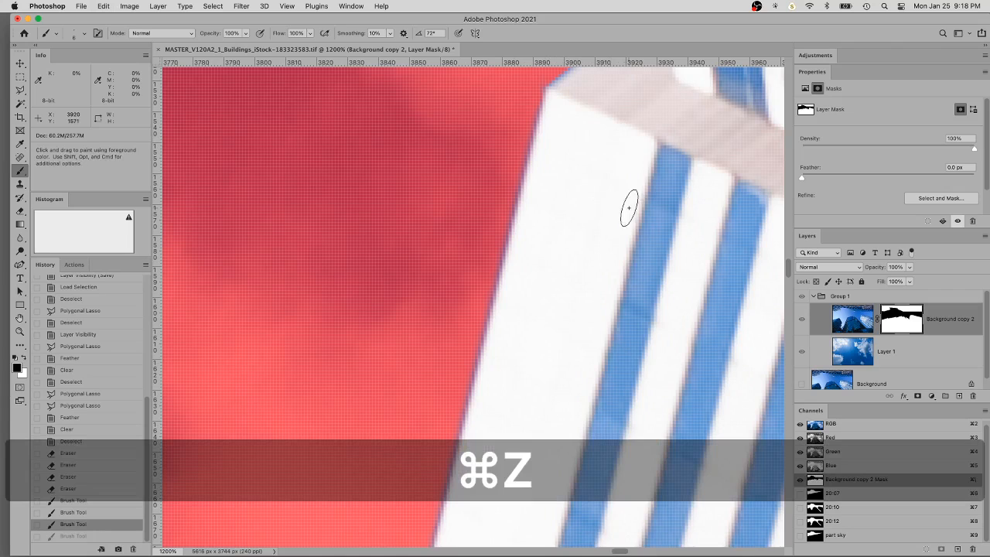
pyautogui.click(652, 151)
pyautogui.scroll(-5, 665, 208)
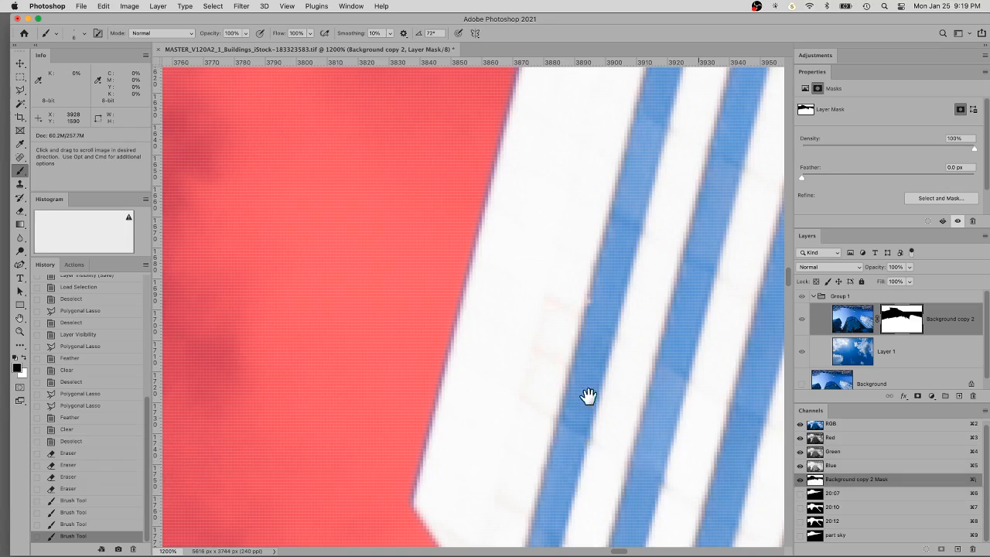
pyautogui.press('shift')
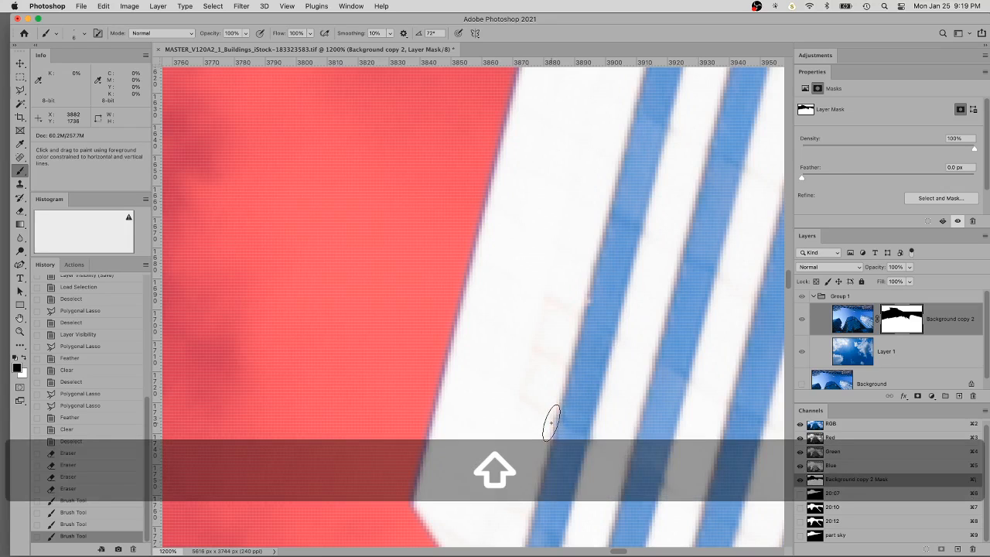
pyautogui.keyDown('shift'); pyautogui.click(550, 422); pyautogui.keyUp('shift')
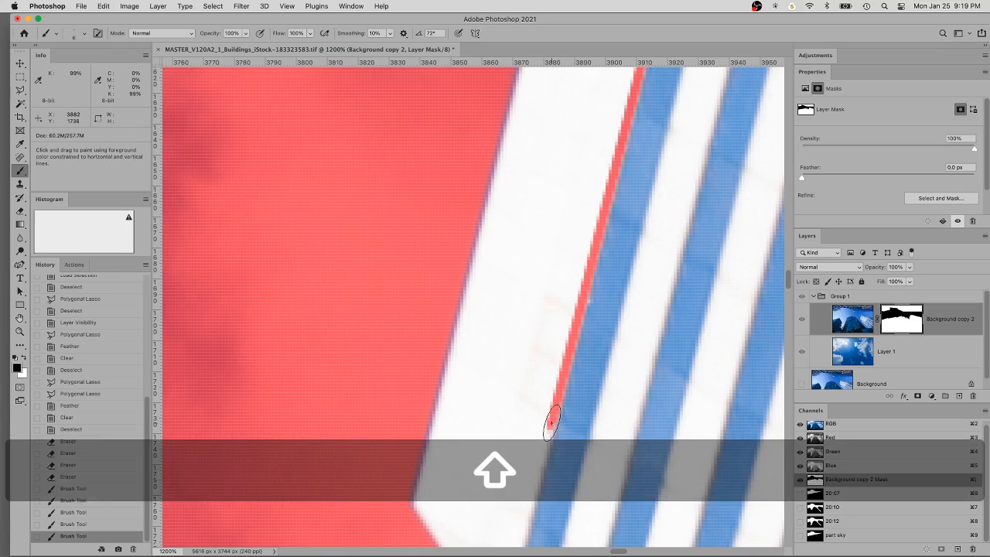
# Undo the line down the facade, and paint a straight black Brush line along the white tower's slanted outer edge between its upper and lower corners
pyautogui.press('super+z')
pyautogui.press('space')
pyautogui.moveTo(610, 152); pyautogui.dragTo(623, 426)
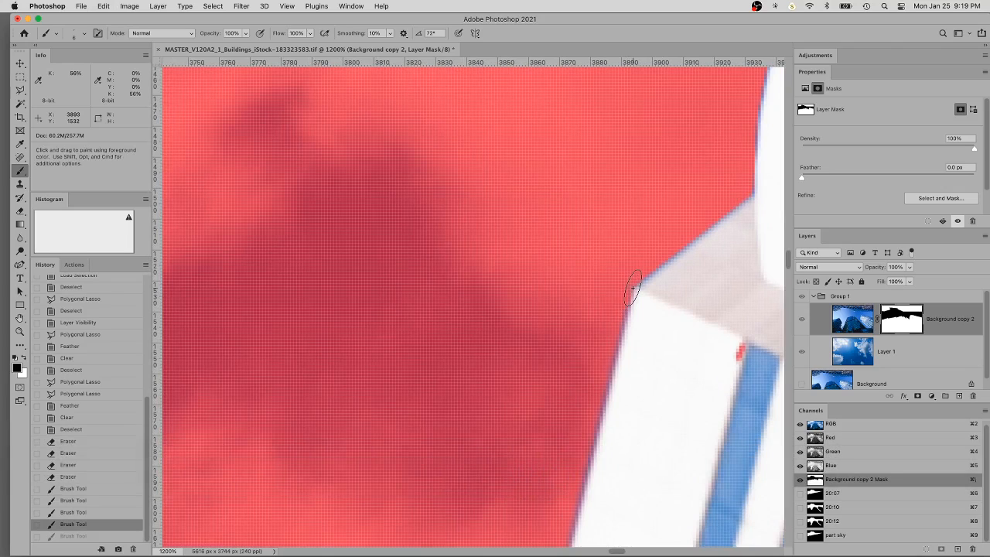
pyautogui.click(632, 288)
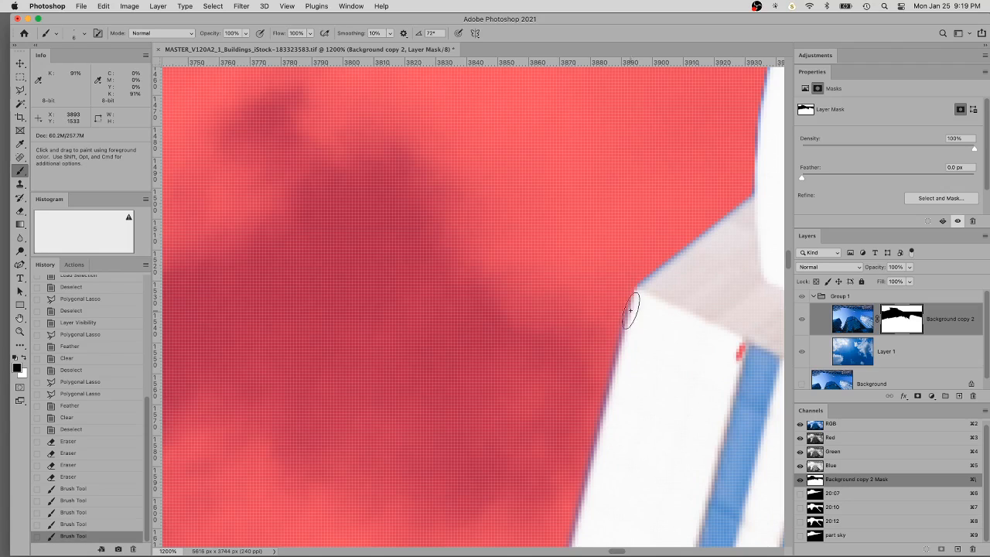
pyautogui.press('space')
pyautogui.moveTo(643, 451); pyautogui.dragTo(631, 195)
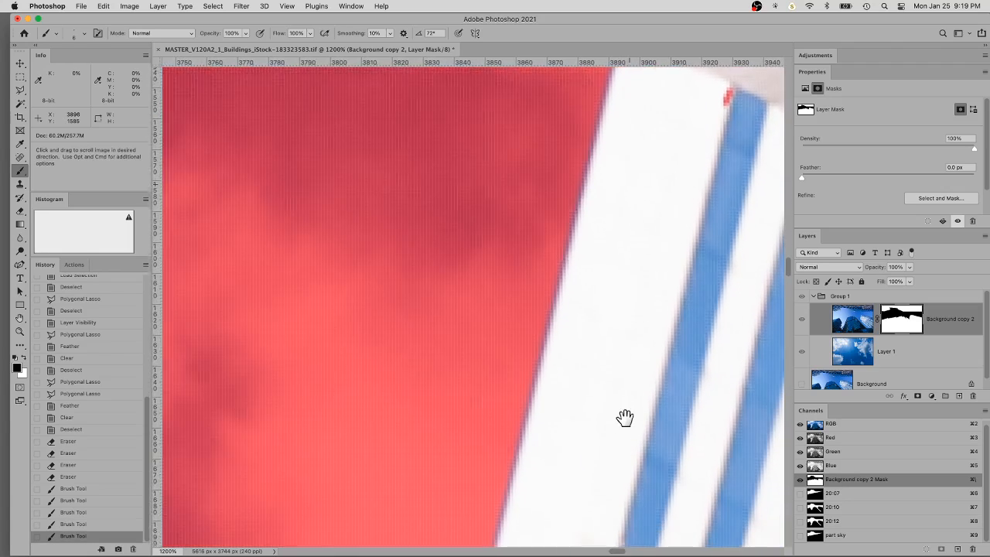
pyautogui.moveTo(627, 414); pyautogui.dragTo(738, 109)
pyautogui.moveTo(641, 361); pyautogui.dragTo(662, 309)
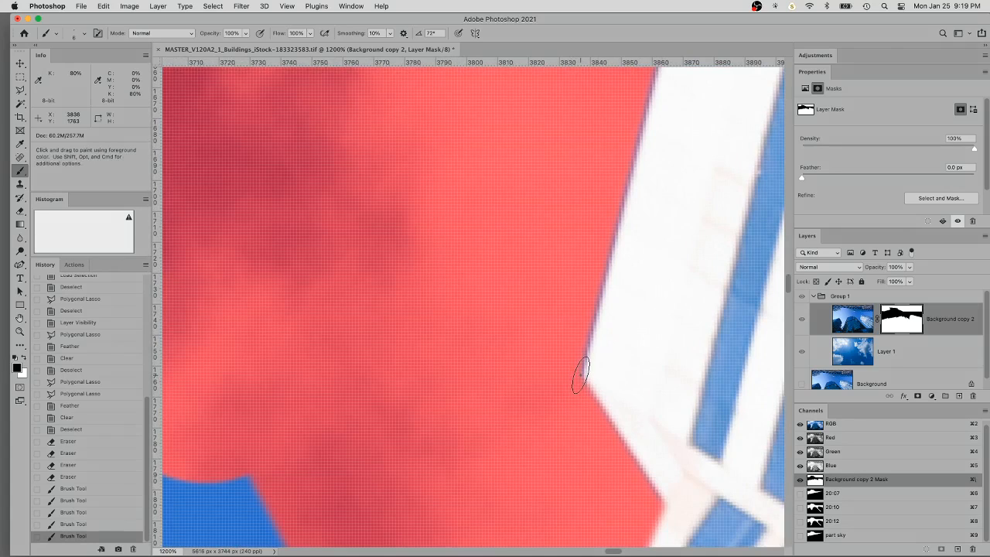
pyautogui.press('shift')
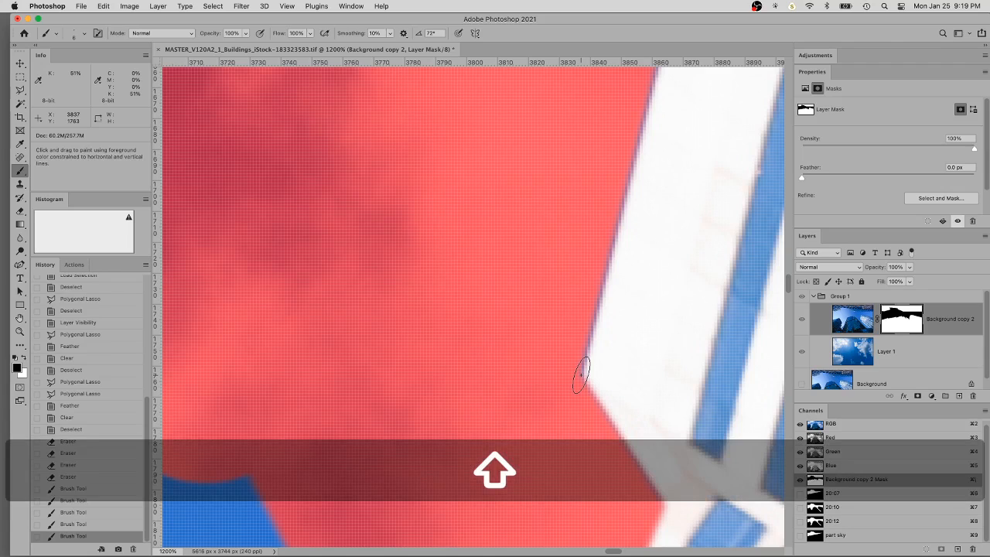
pyautogui.keyDown('shift'); pyautogui.click(581, 375); pyautogui.keyUp('shift')
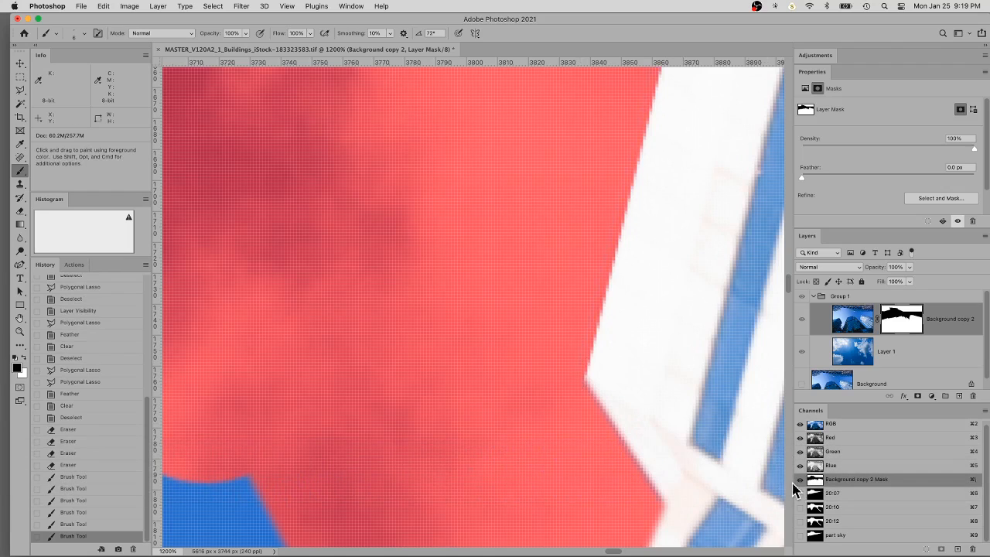
# Hide the red mask overlay and compare the white tower's edge before and after the Eraser and Brush strokes through the history states
pyautogui.click(800, 481)
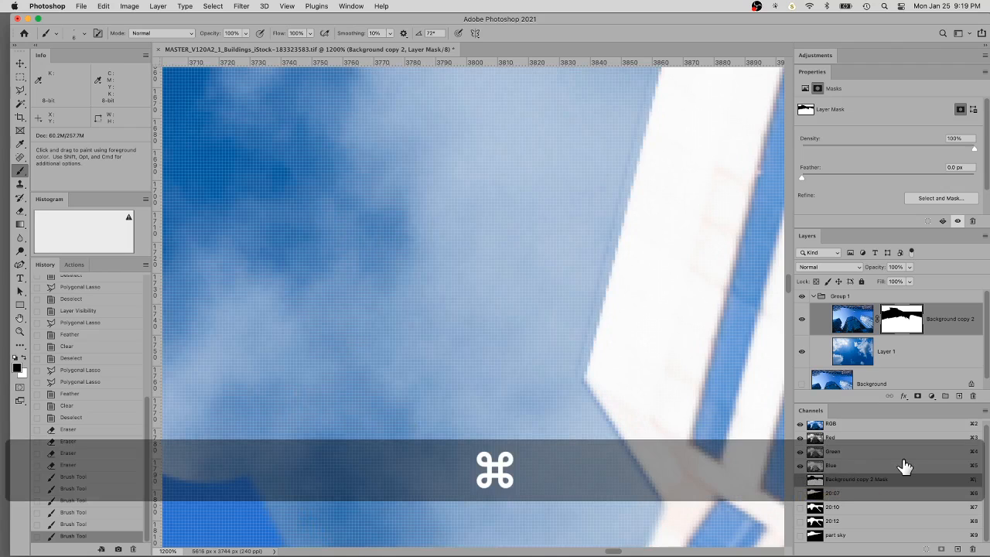
pyautogui.press('super+0')
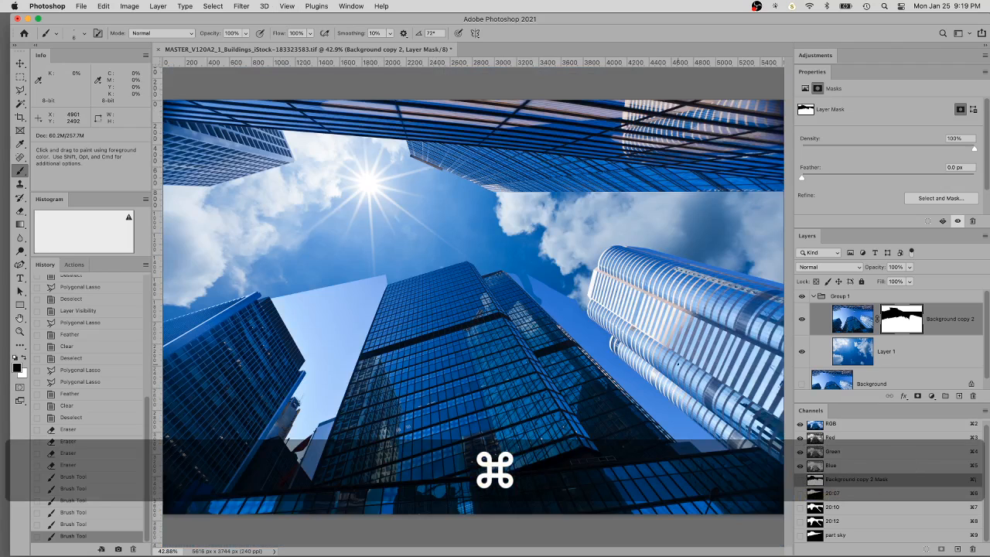
pyautogui.press('super+space')
pyautogui.moveTo(592, 283); pyautogui.dragTo(562, 259)
pyautogui.click(562, 259)
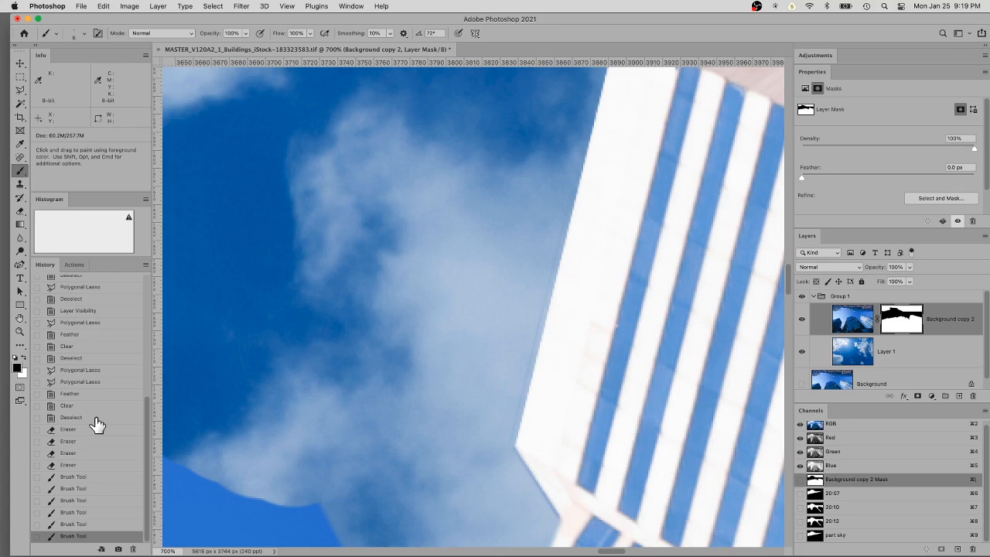
pyautogui.click(71, 417)
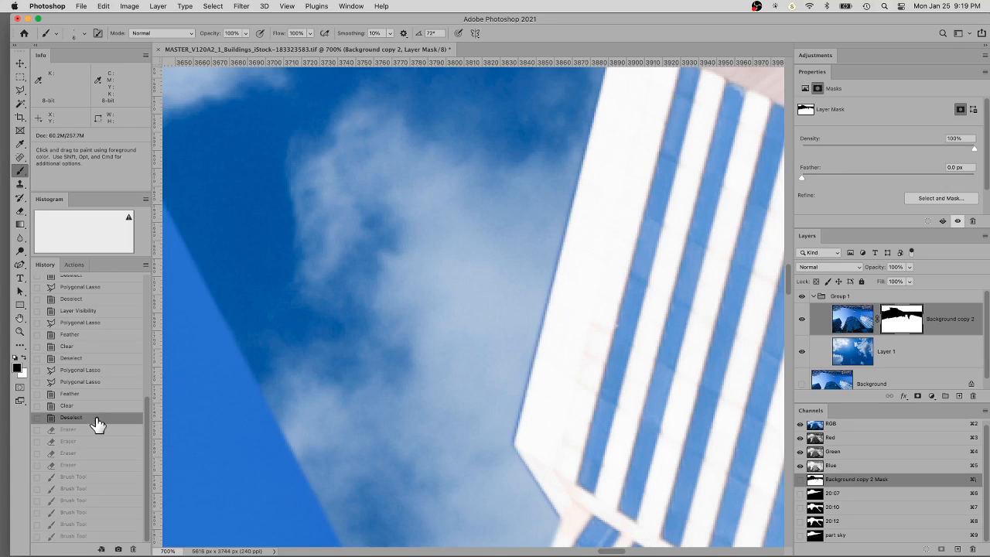
pyautogui.click(97, 536)
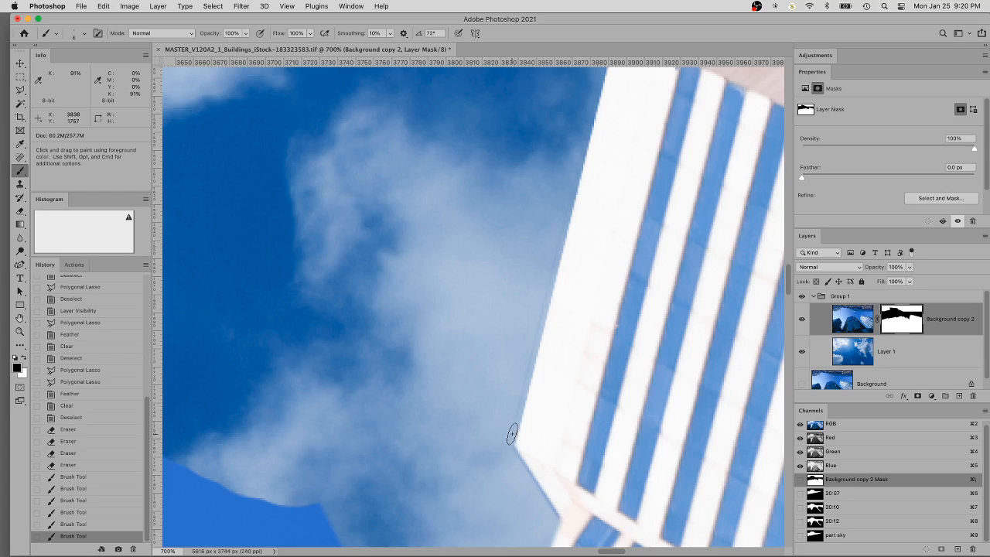
# Undo a short trial stroke at the tower's lower corner and, with the red overlay shown, paint another straight black line up the slanted edge
pyautogui.moveTo(512, 423); pyautogui.dragTo(516, 396)
pyautogui.press('super+z')
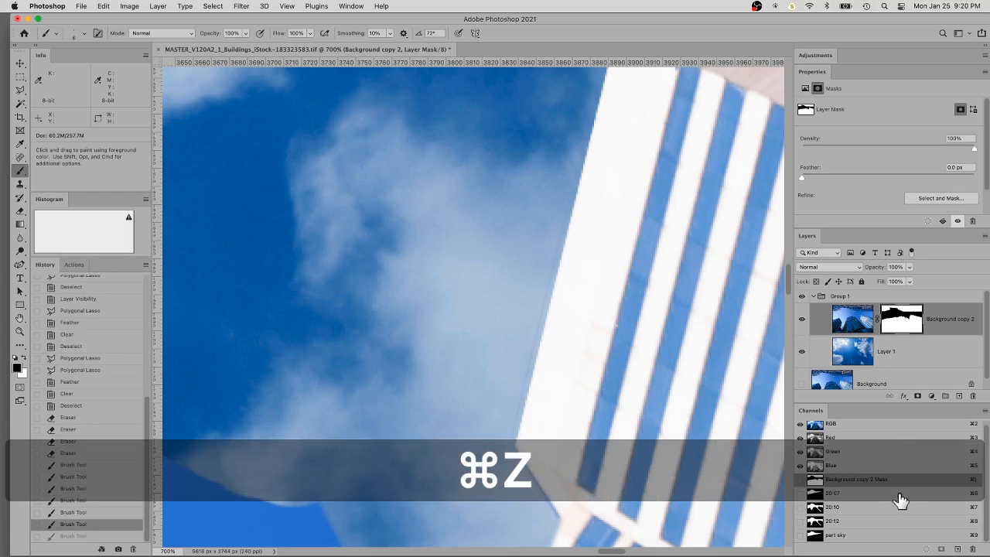
pyautogui.click(800, 480)
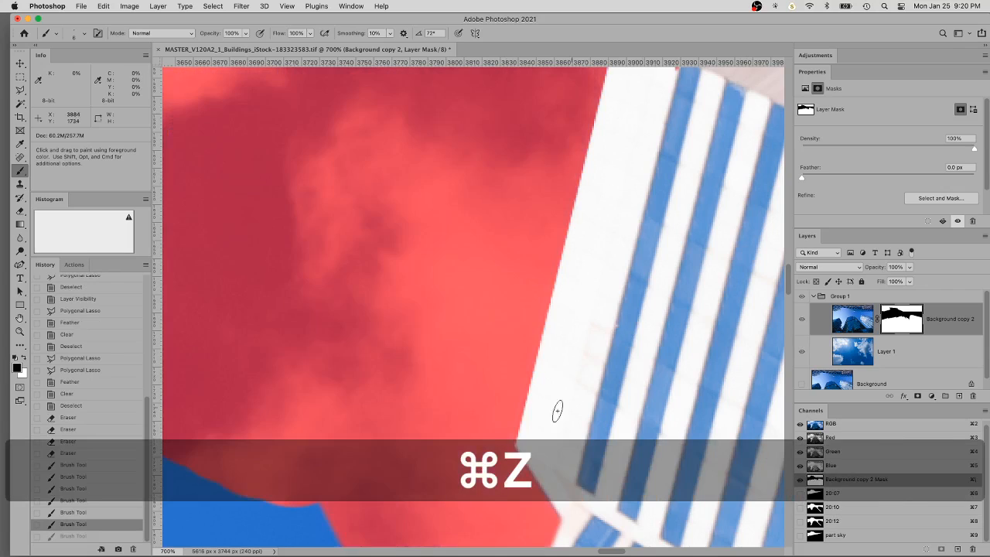
pyautogui.click(512, 432)
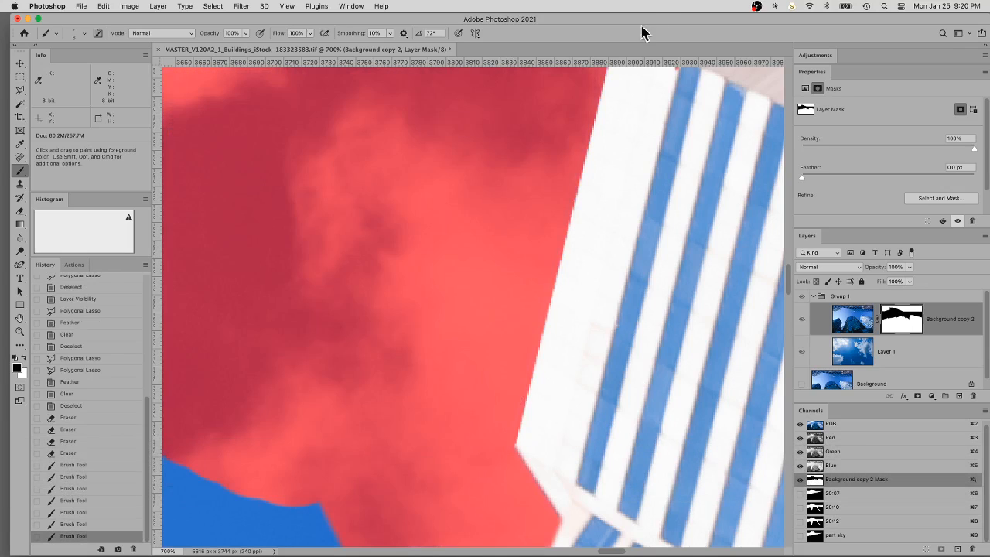
pyautogui.press('shift')
pyautogui.keyDown('shift'); pyautogui.click(594, 100); pyautogui.keyUp('shift')
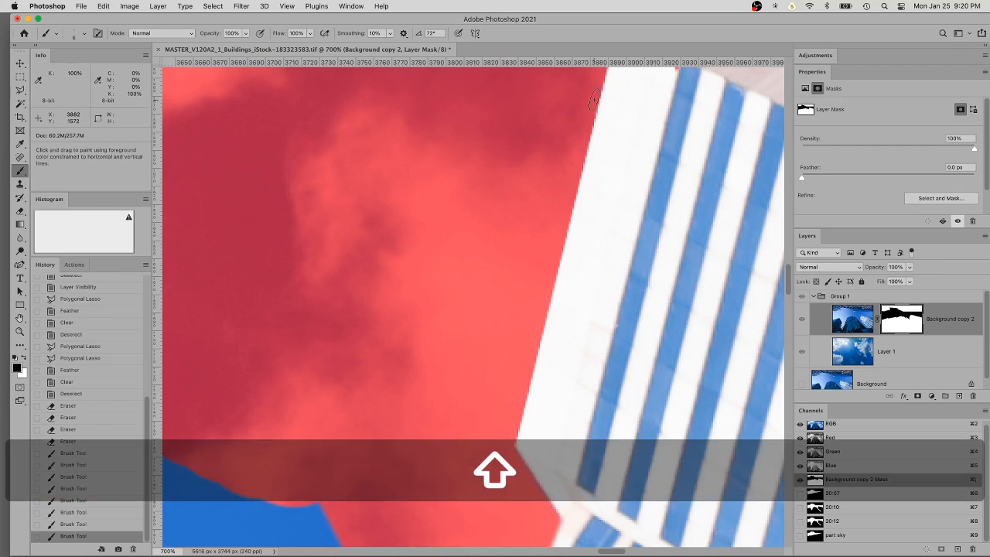
# Swap the painting colour to white and brush back the rounded facade's curved outer edge below the white tower's lower corner
pyautogui.press('space')
pyautogui.moveTo(536, 349); pyautogui.dragTo(525, 184)
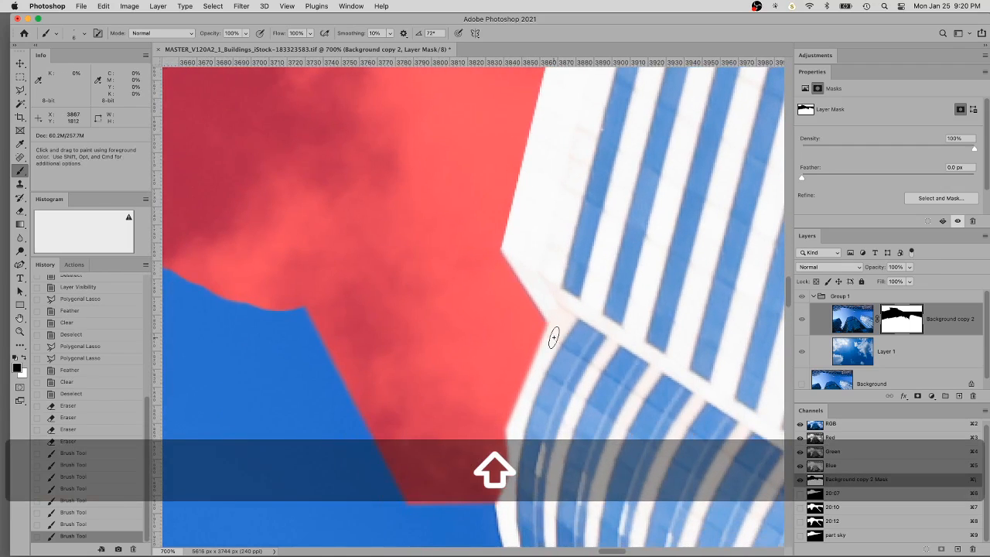
pyautogui.moveTo(552, 335)
pyautogui.mouseDown()
pyautogui.moveTo(561, 173)
pyautogui.moveTo(543, 141)
pyautogui.mouseUp()
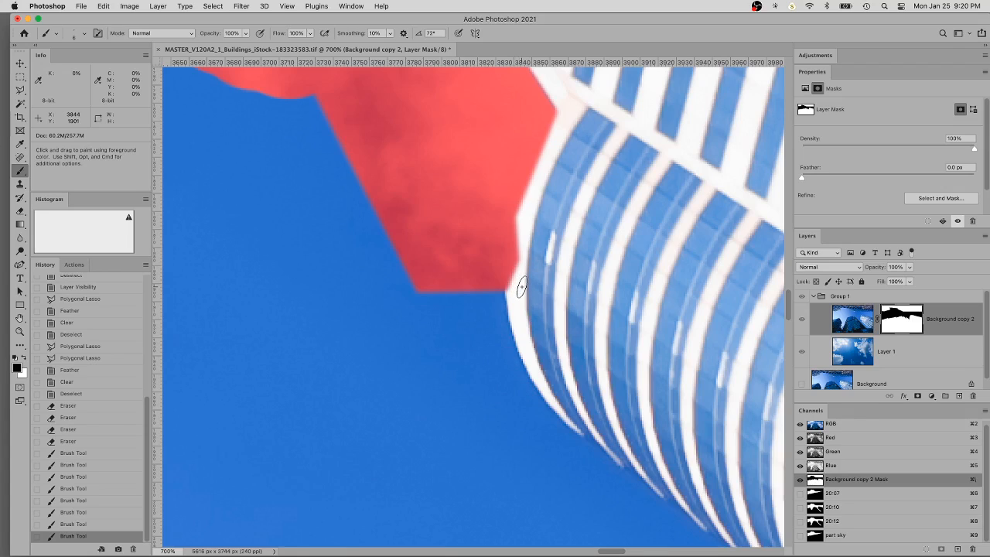
pyautogui.click(25, 358)
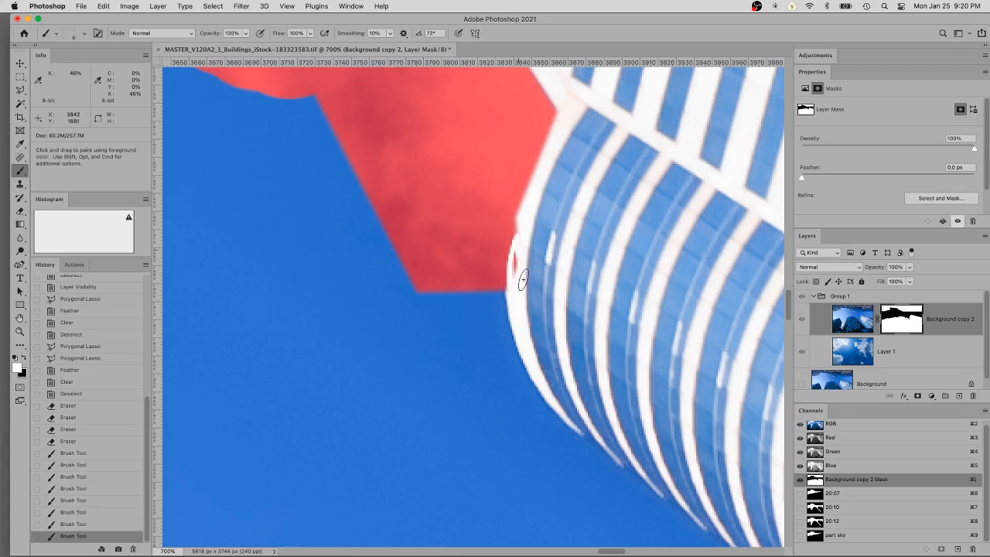
pyautogui.moveTo(515, 261)
pyautogui.mouseDown()
pyautogui.moveTo(518, 194)
pyautogui.moveTo(514, 286)
pyautogui.moveTo(509, 237)
pyautogui.moveTo(552, 111)
pyautogui.moveTo(511, 259)
pyautogui.mouseUp()
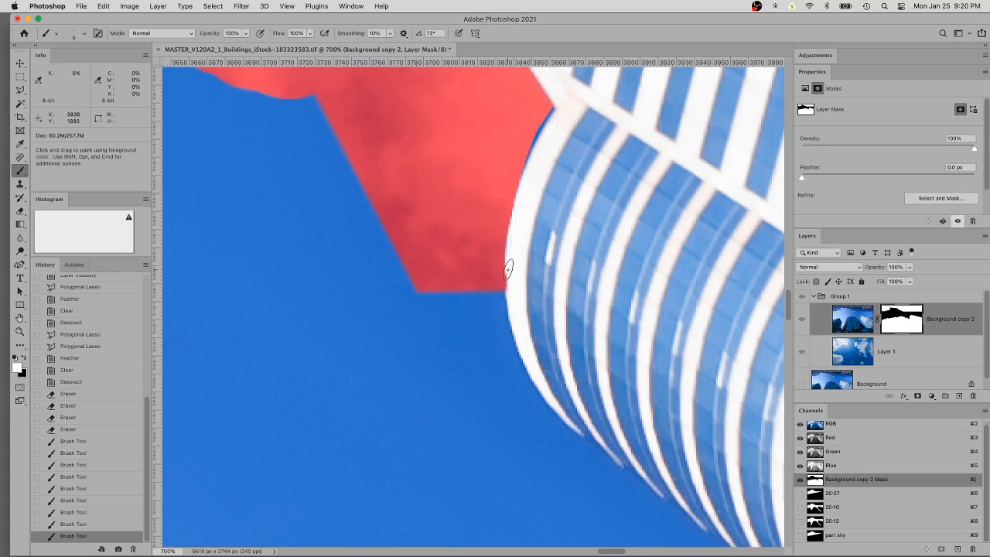
pyautogui.moveTo(508, 287); pyautogui.dragTo(507, 267)
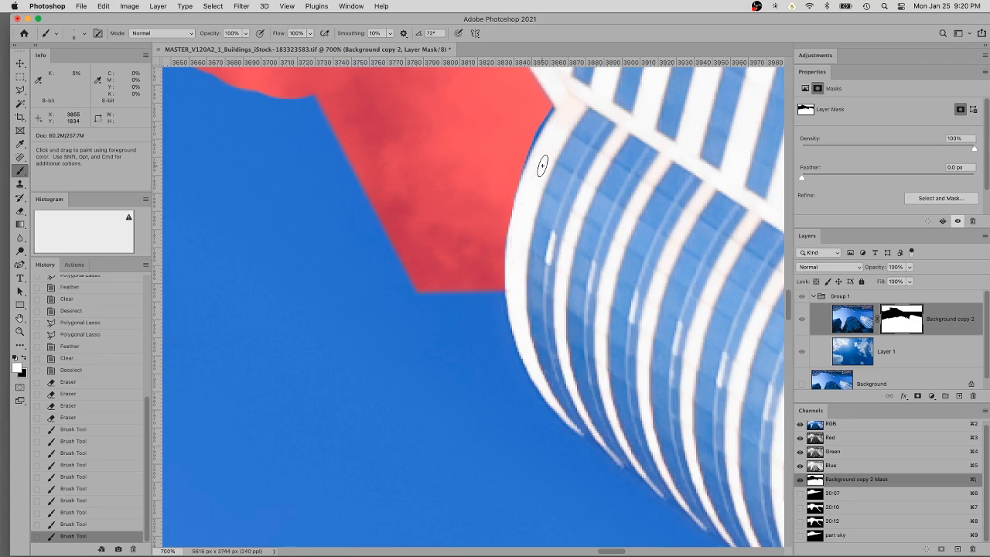
# Swap the painting colour to black, undo a first stroke, and paint over the blue fringe along the upper part of the rounded facade's edge
pyautogui.press('x')
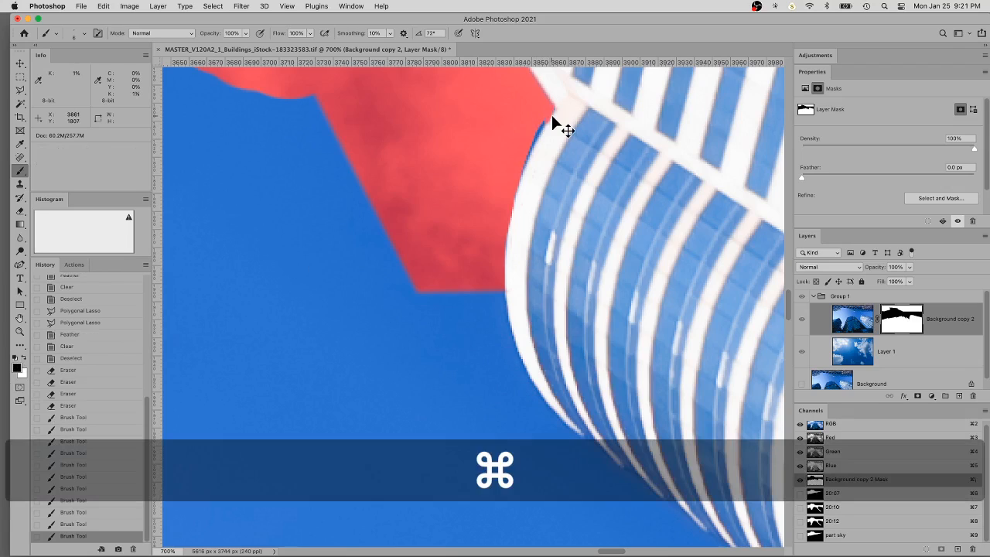
pyautogui.press('super+z')
pyautogui.press('super+plus')
pyautogui.press('super+plus')
pyautogui.press('super+plus')
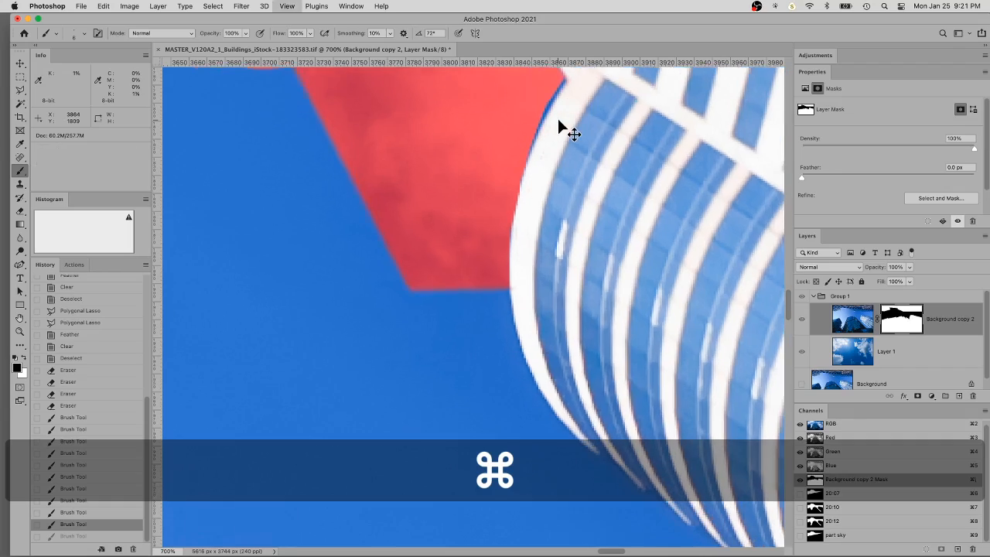
pyautogui.moveTo(586, 133)
pyautogui.mouseDown()
pyautogui.moveTo(579, 295)
pyautogui.moveTo(530, 455)
pyautogui.mouseUp()
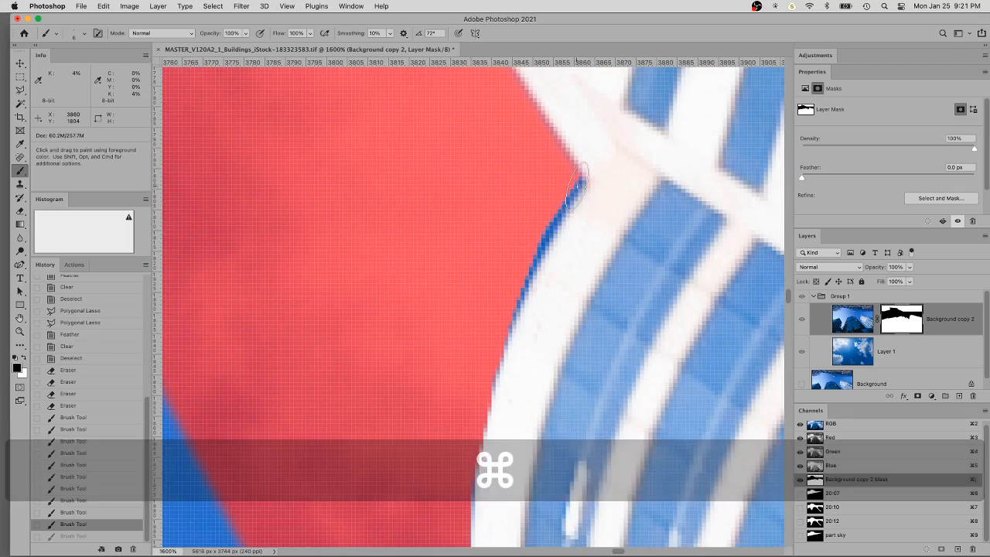
pyautogui.moveTo(581, 180)
pyautogui.mouseDown()
pyautogui.moveTo(545, 234)
pyautogui.moveTo(504, 333)
pyautogui.mouseUp()
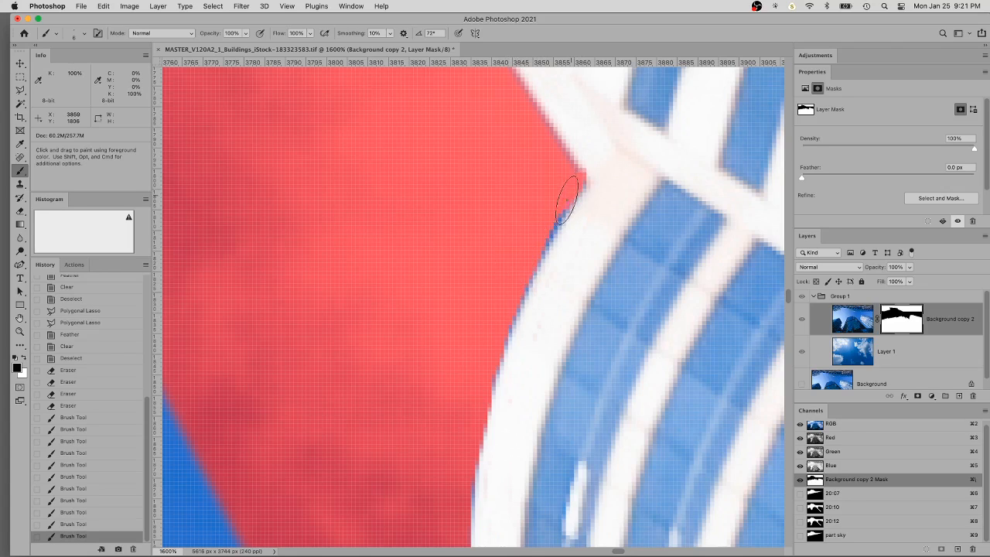
pyautogui.click(570, 180)
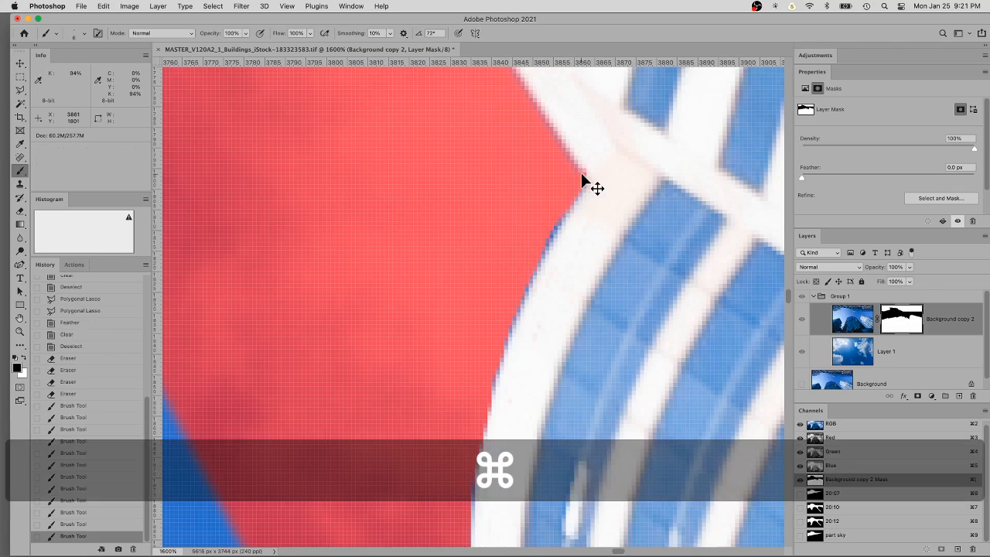
# Hide the red mask overlay over the whole image, try a layer mask Feather of 64.5 px and reduce it to 1.4 px
pyautogui.press('super+0')
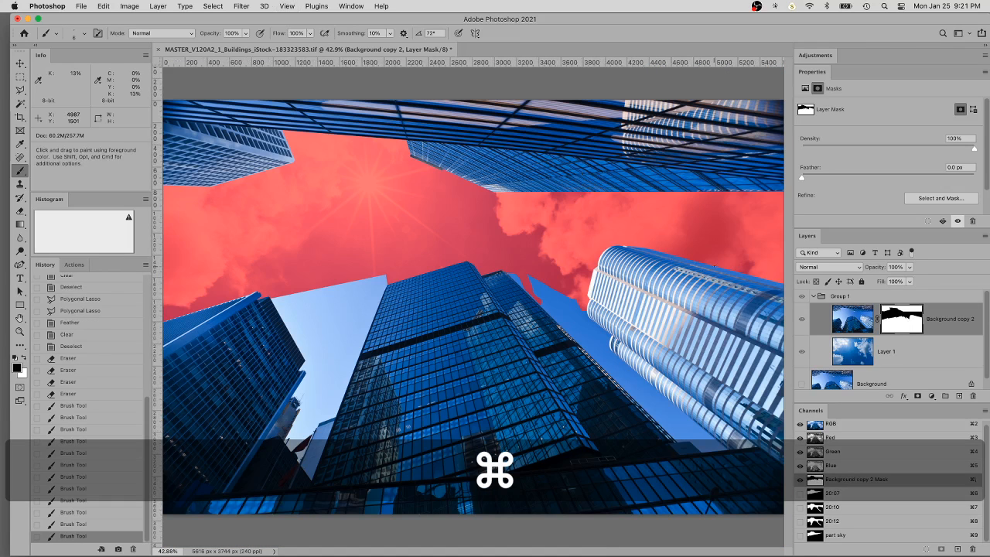
pyautogui.click(800, 480)
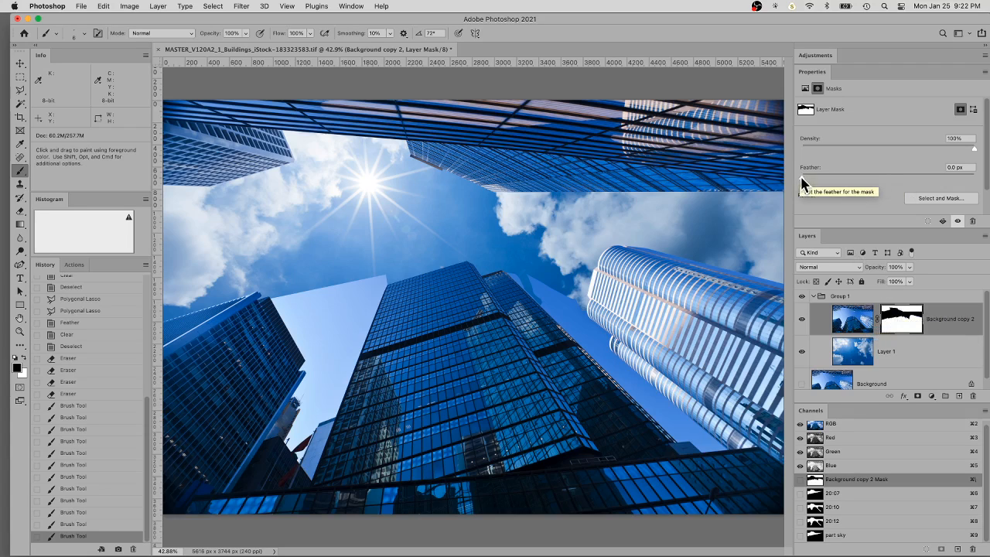
pyautogui.moveTo(801, 181); pyautogui.dragTo(902, 180)
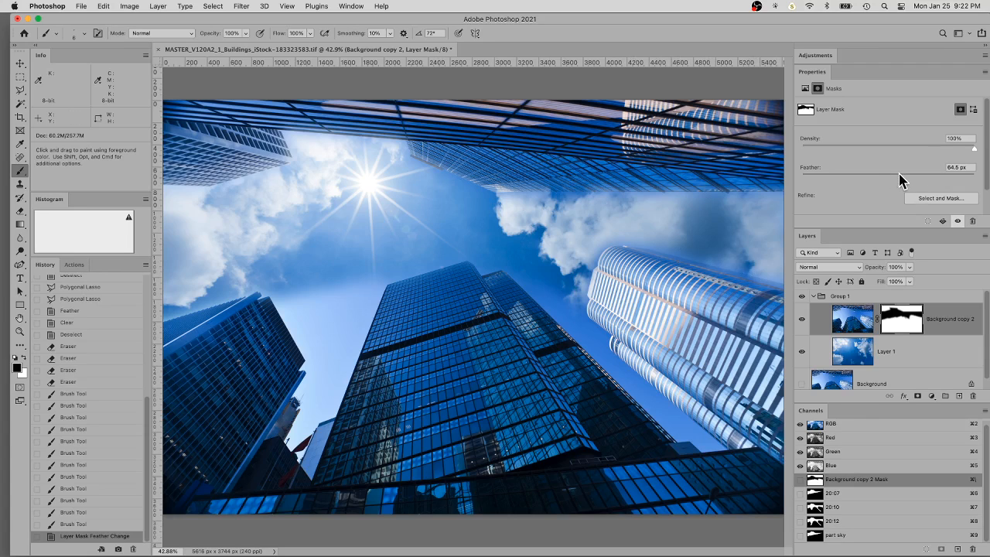
pyautogui.moveTo(899, 179); pyautogui.dragTo(814, 182)
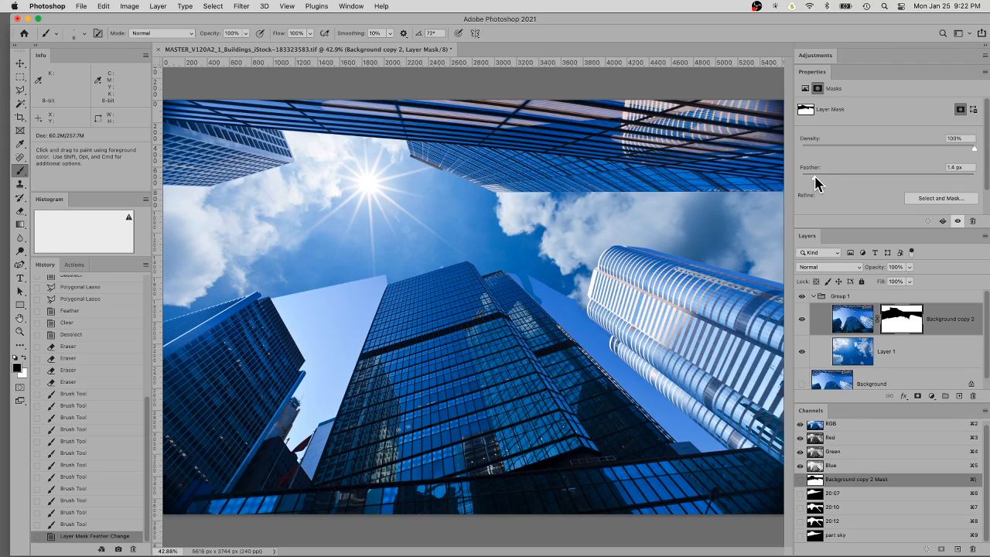
# Reset the layer mask's Feather to 0.0 px with the upper building's lower edge against the cloud in close view
pyautogui.press('super+space')
pyautogui.keyDown('super'); pyautogui.click(501, 198); pyautogui.keyUp('super')
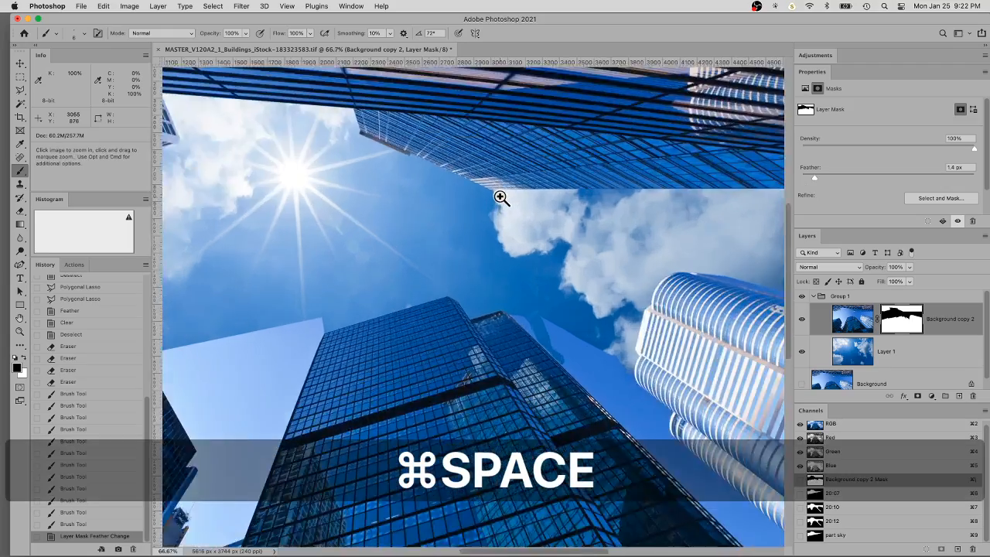
pyautogui.keyDown('super'); pyautogui.click(501, 197); pyautogui.keyUp('super')
pyautogui.keyDown('super'); pyautogui.click(502, 197); pyautogui.keyUp('super')
pyautogui.keyDown('super'); pyautogui.click(510, 191); pyautogui.keyUp('super')
pyautogui.keyDown('super'); pyautogui.click(592, 172); pyautogui.keyUp('super')
pyautogui.moveTo(684, 170); pyautogui.dragTo(674, 221)
pyautogui.moveTo(813, 178); pyautogui.dragTo(783, 188)
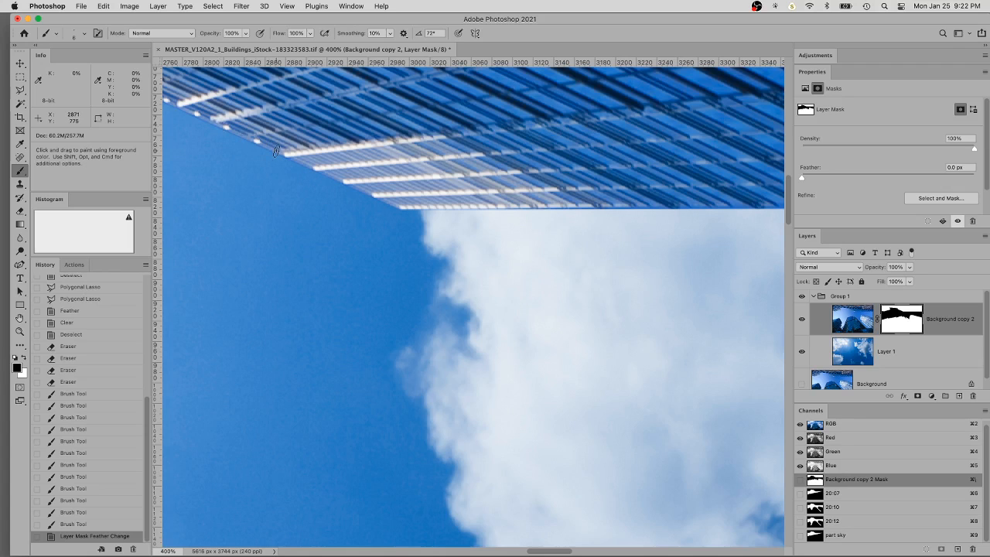
# Inspect the upper building's corner at 500% zoom and set the layer mask's Feather to 1.3 px to soften its edge
pyautogui.press('super+plus')
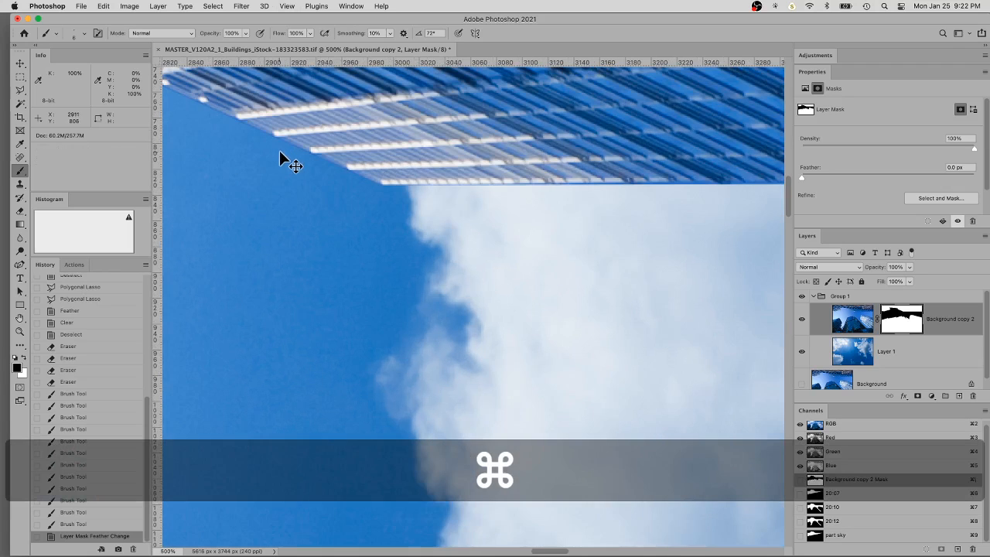
pyautogui.moveTo(286, 147); pyautogui.dragTo(373, 250)
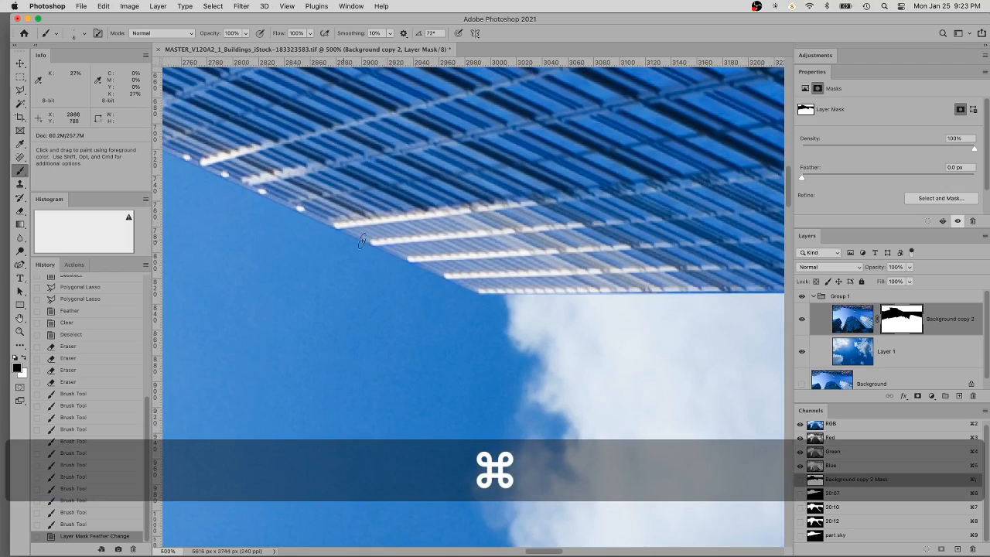
pyautogui.moveTo(718, 287); pyautogui.dragTo(546, 299)
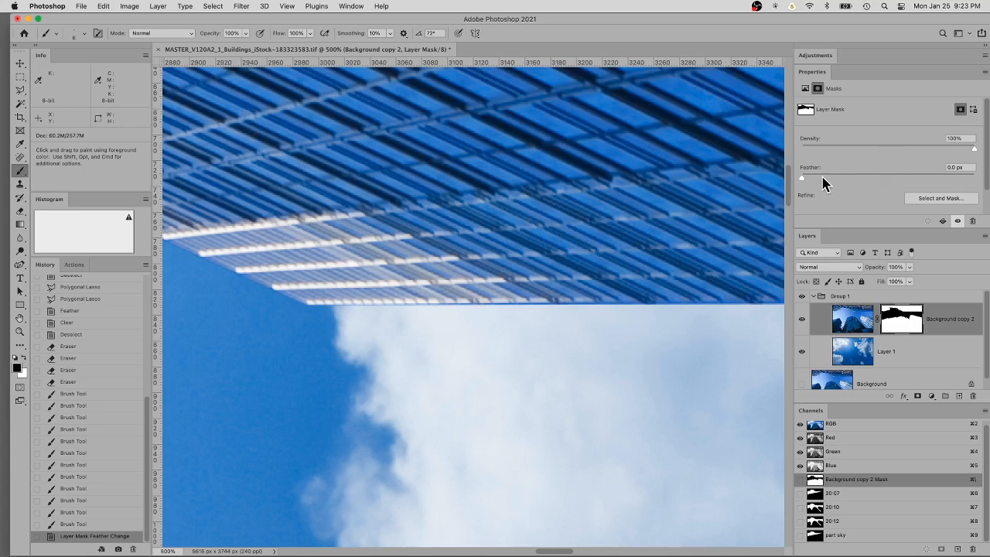
pyautogui.moveTo(802, 183)
pyautogui.mouseDown()
pyautogui.moveTo(834, 181)
pyautogui.moveTo(814, 184)
pyautogui.mouseUp()
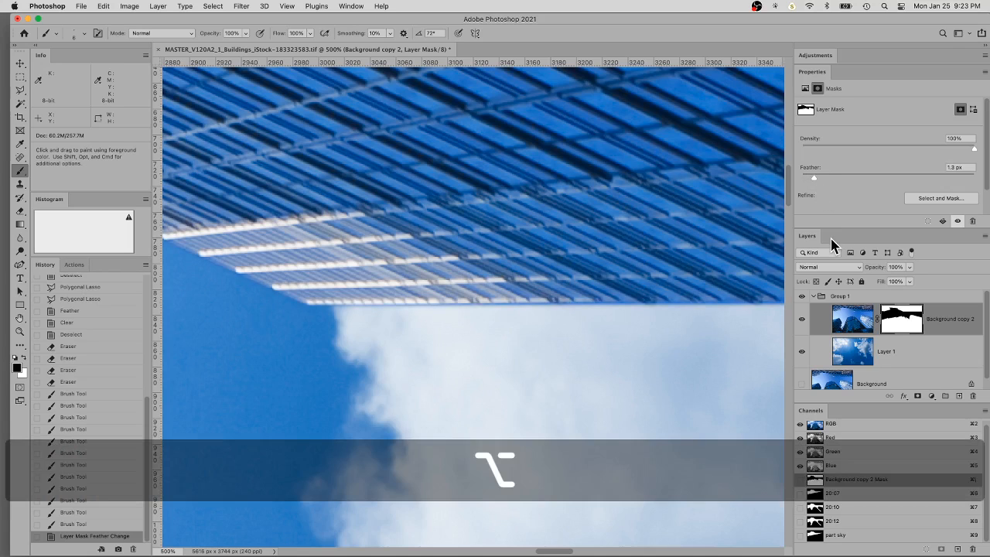
# Show the layer mask as a red overlay and examine the uncovered sky gap between the central and rounded towers at 400% zoom
pyautogui.press('super+0')
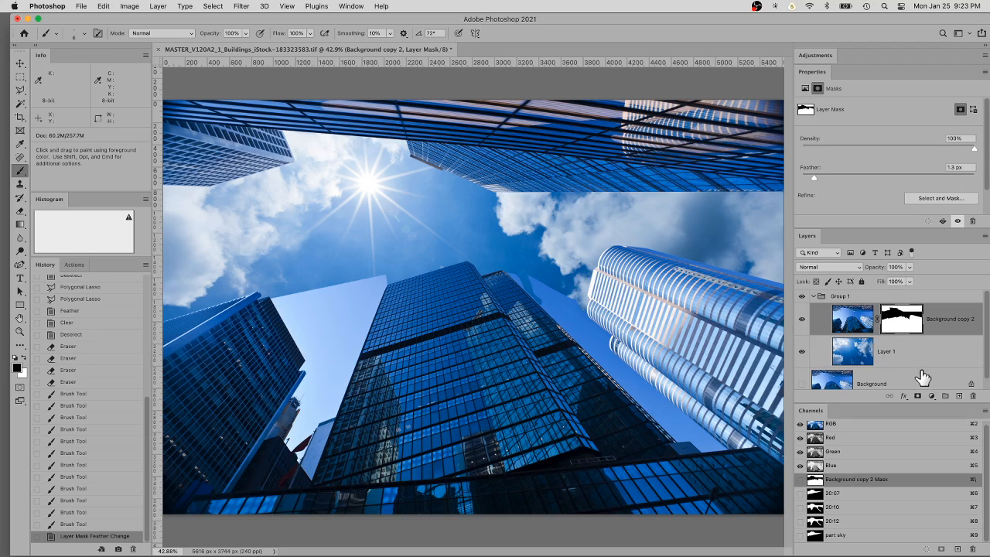
pyautogui.click(799, 480)
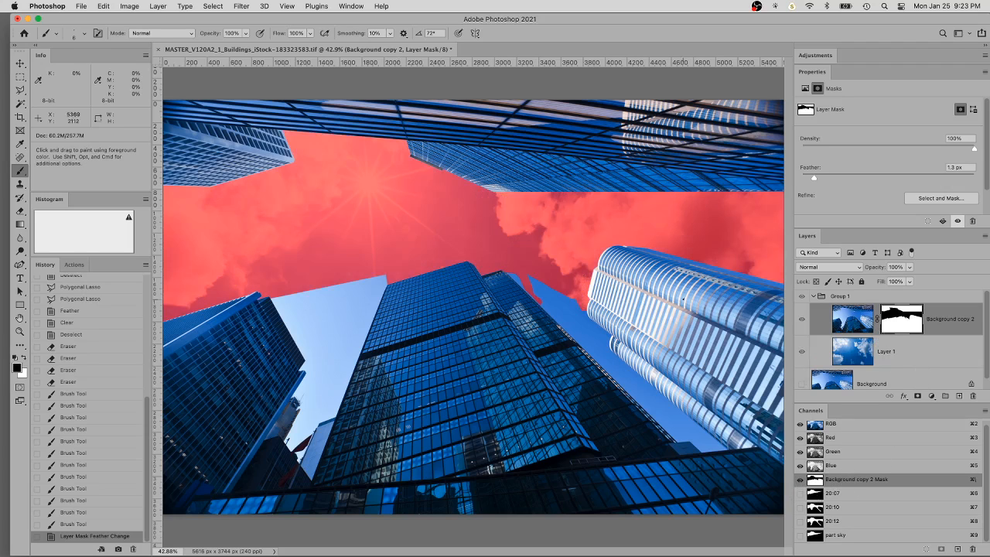
pyautogui.keyDown('super'); pyautogui.click(556, 311); pyautogui.keyUp('super')
pyautogui.keyDown('super'); pyautogui.click(557, 310); pyautogui.keyUp('super')
pyautogui.keyDown('super'); pyautogui.click(556, 310); pyautogui.keyUp('super')
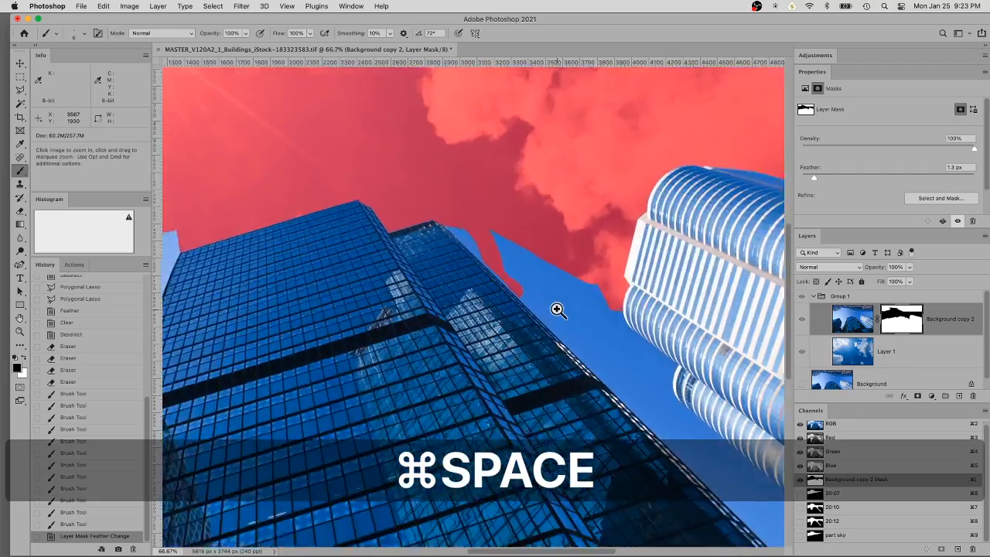
pyautogui.keyDown('super'); pyautogui.click(563, 309); pyautogui.keyUp('super')
pyautogui.keyDown('super'); pyautogui.click(619, 313); pyautogui.keyUp('super')
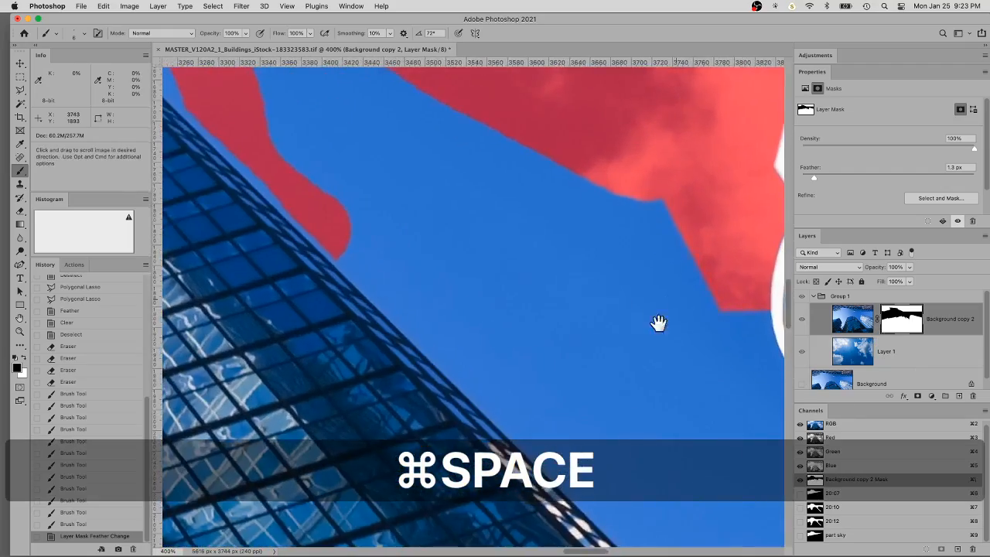
pyautogui.moveTo(658, 323); pyautogui.dragTo(448, 237)
pyautogui.moveTo(519, 253); pyautogui.dragTo(577, 338)
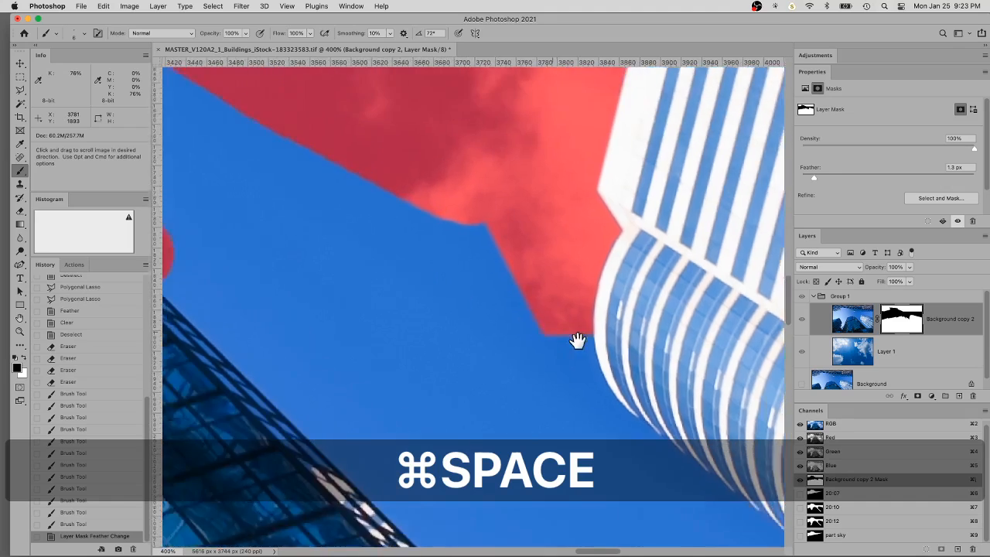
pyautogui.moveTo(332, 170); pyautogui.dragTo(551, 232)
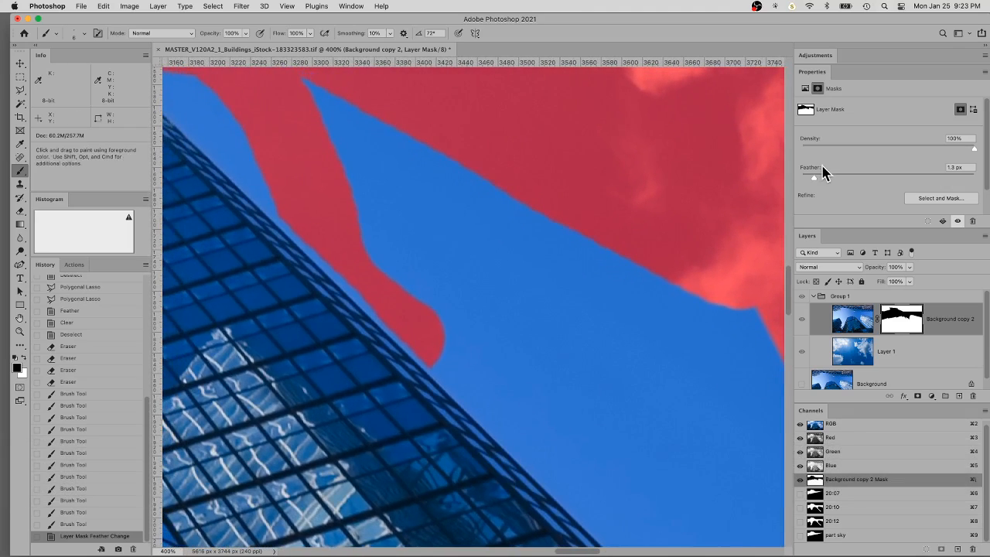
# Shape the Brush tip into a flattened 38 px ellipse with 10% hardness, angled at -29° to follow the diagonal mask edge
pyautogui.moveTo(811, 177)
pyautogui.mouseDown()
pyautogui.moveTo(801, 177)
pyautogui.moveTo(813, 182)
pyautogui.mouseUp()
pyautogui.rightClick(554, 212)
pyautogui.moveTo(637, 233); pyautogui.dragTo(645, 233)
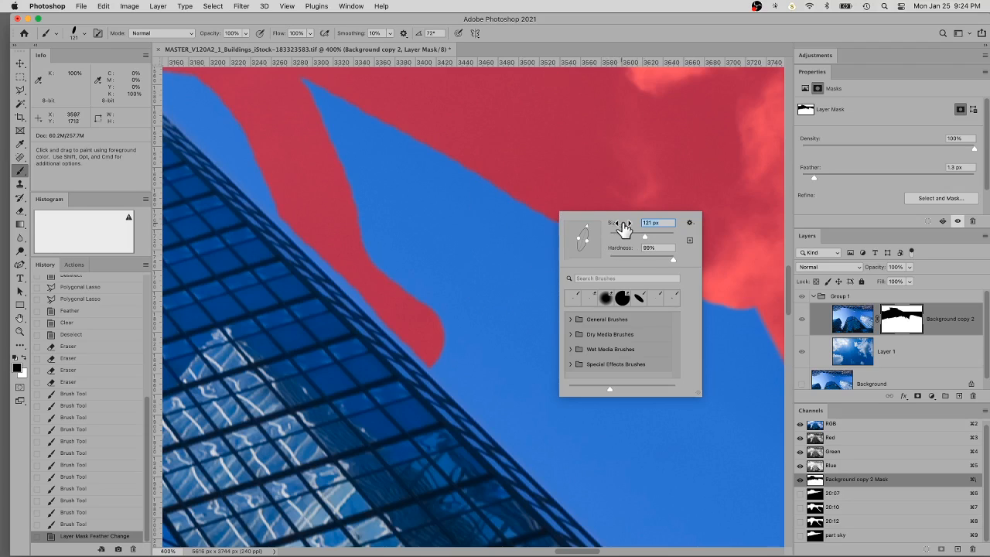
pyautogui.moveTo(588, 230)
pyautogui.mouseDown()
pyautogui.moveTo(607, 252)
pyautogui.moveTo(664, 268)
pyautogui.moveTo(623, 262)
pyautogui.mouseUp()
pyautogui.moveTo(616, 257)
pyautogui.mouseDown()
pyautogui.moveTo(632, 236)
pyautogui.moveTo(601, 222)
pyautogui.mouseUp()
pyautogui.click(502, 185)
# Paint black on the layer mask along the diagonal sky edge between the central tower and the rounded tower
pyautogui.moveTo(501, 185); pyautogui.dragTo(600, 252)
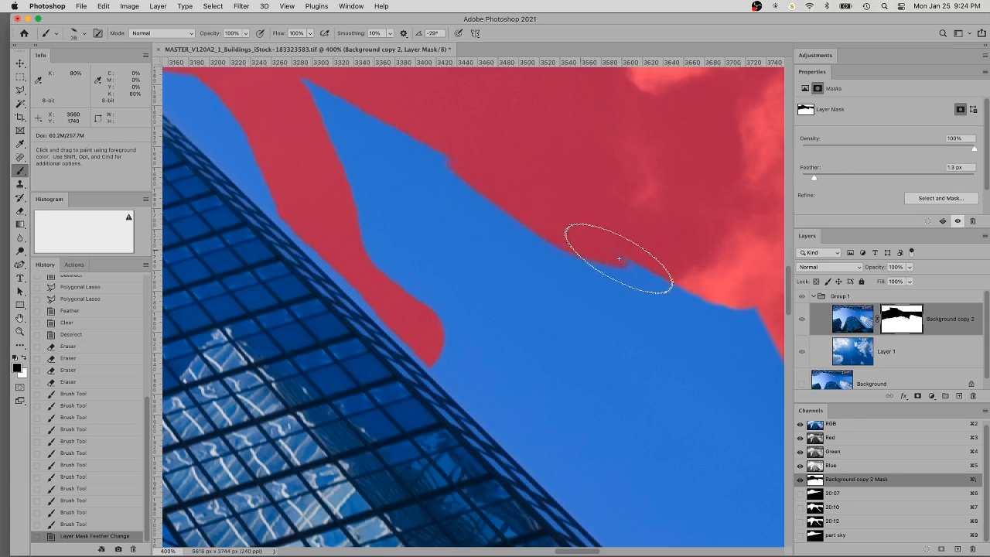
pyautogui.moveTo(519, 226); pyautogui.dragTo(592, 256)
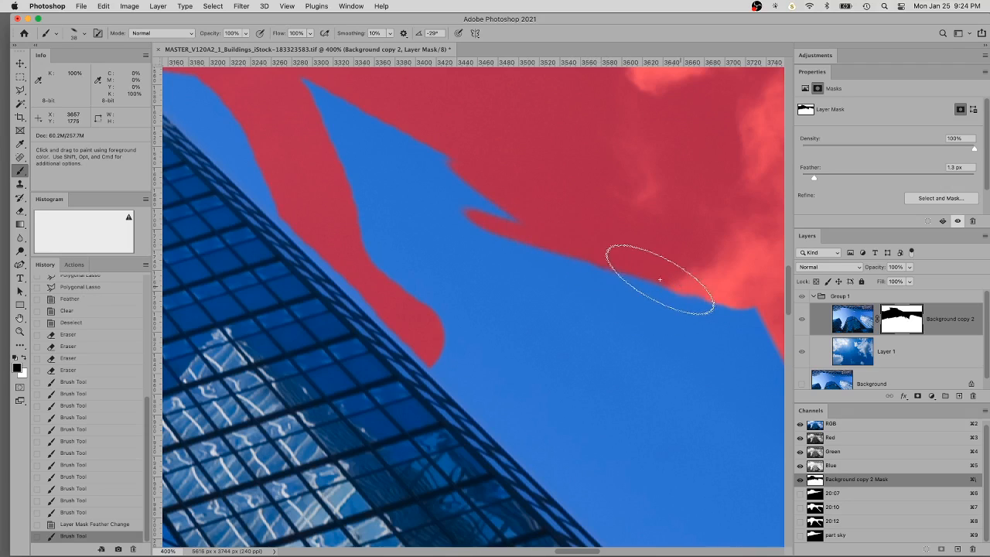
pyautogui.moveTo(661, 291); pyautogui.dragTo(677, 295)
pyautogui.moveTo(627, 227); pyautogui.dragTo(651, 272)
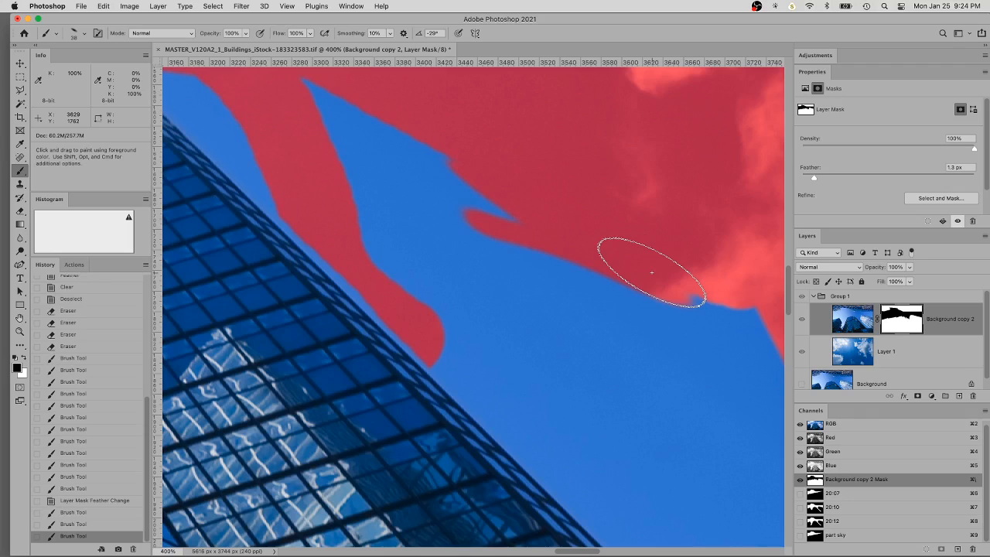
# Reduce the Brush hardness to 0%, and set up the Eraser with a round 44 px tip at 13% hardness
pyautogui.rightClick(638, 276)
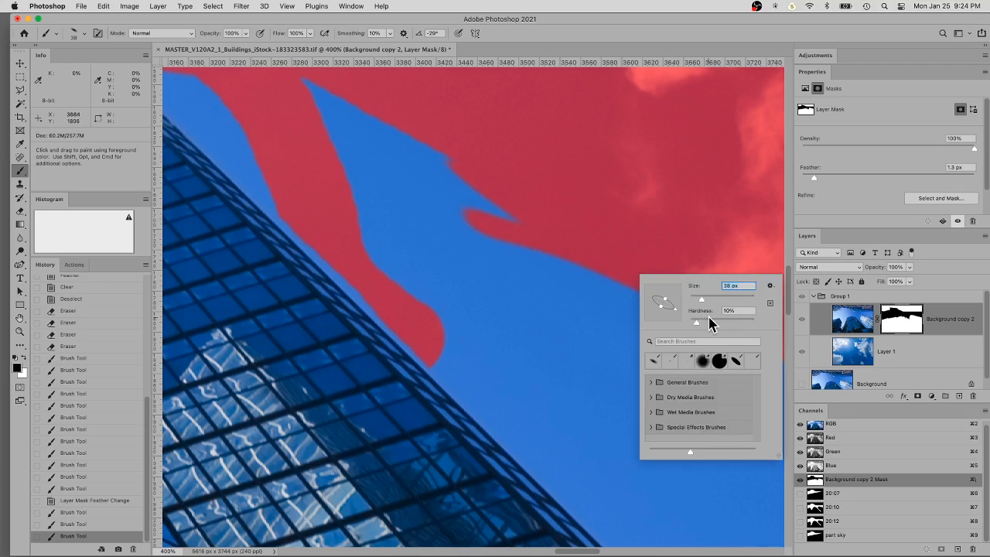
pyautogui.moveTo(691, 328); pyautogui.dragTo(691, 325)
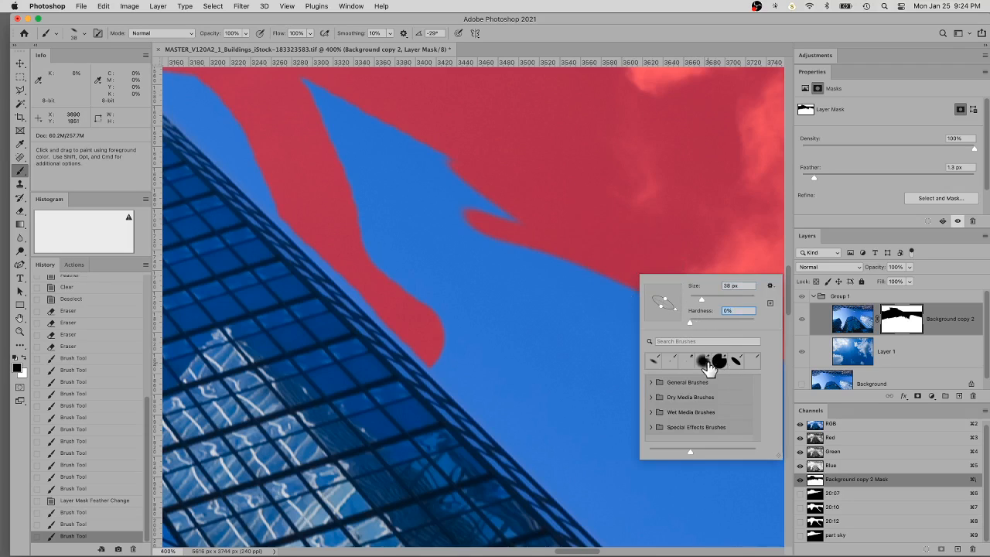
pyautogui.press('e')
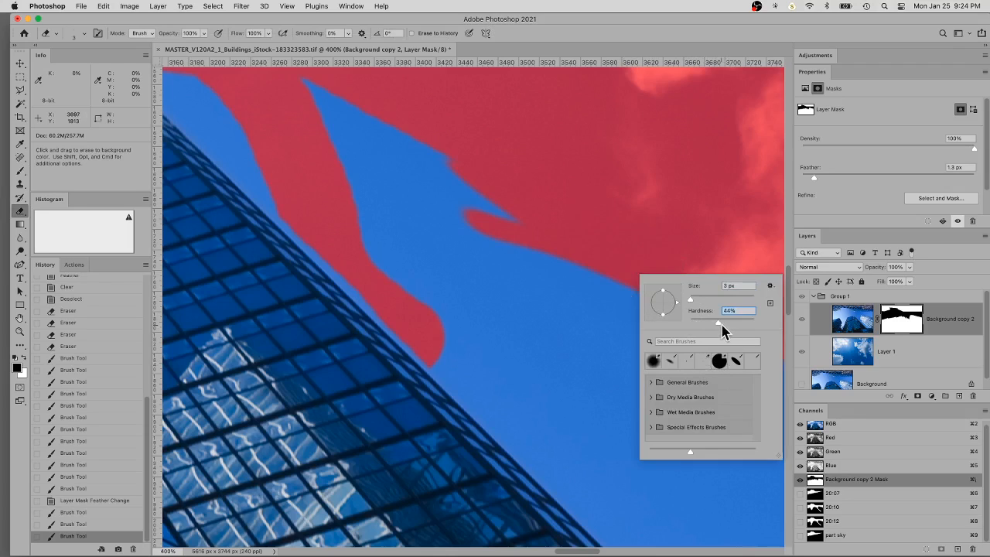
pyautogui.moveTo(718, 322)
pyautogui.mouseDown()
pyautogui.moveTo(697, 322)
pyautogui.moveTo(723, 300)
pyautogui.mouseUp()
pyautogui.click(704, 299)
# Undo a first Eraser stroke, swap the colours to erase to black, and extend the mask along the diagonal edge toward the gap's narrow tip
pyautogui.moveTo(579, 261)
pyautogui.mouseDown()
pyautogui.moveTo(512, 226)
pyautogui.moveTo(524, 221)
pyautogui.moveTo(522, 231)
pyautogui.mouseUp()
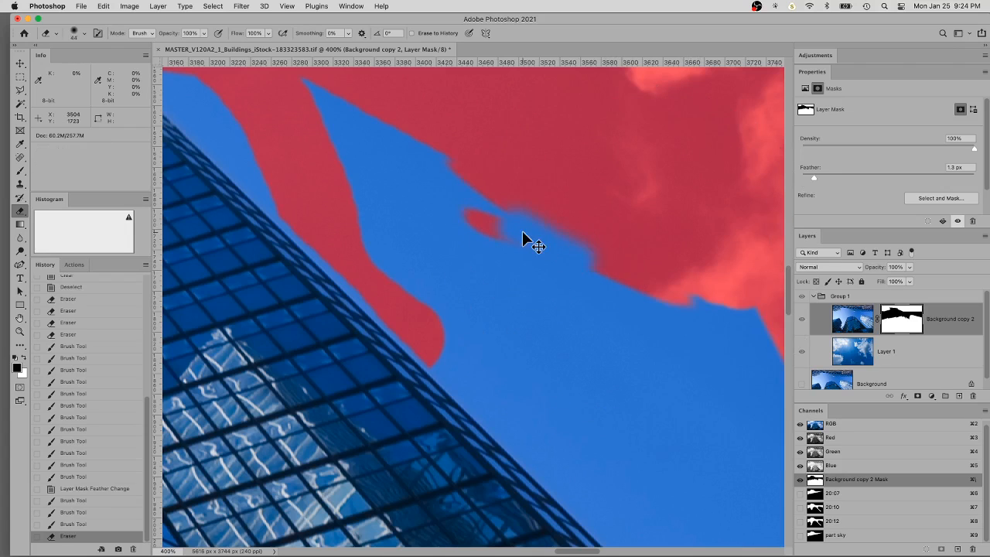
pyautogui.press('super+z')
pyautogui.press('x')
pyautogui.moveTo(583, 256)
pyautogui.mouseDown()
pyautogui.moveTo(453, 194)
pyautogui.moveTo(593, 261)
pyautogui.moveTo(589, 275)
pyautogui.mouseUp()
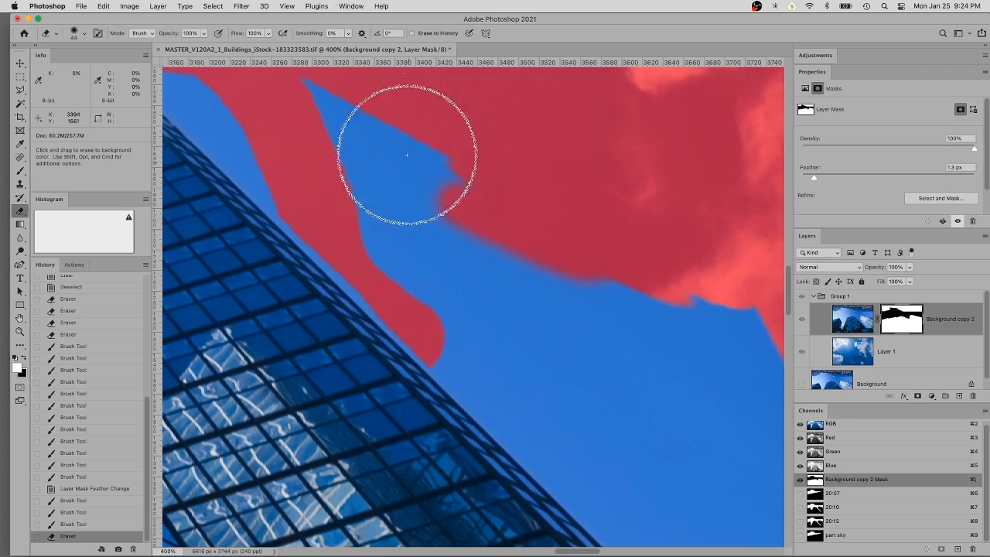
pyautogui.moveTo(441, 174); pyautogui.dragTo(495, 198)
pyautogui.rightClick(554, 224)
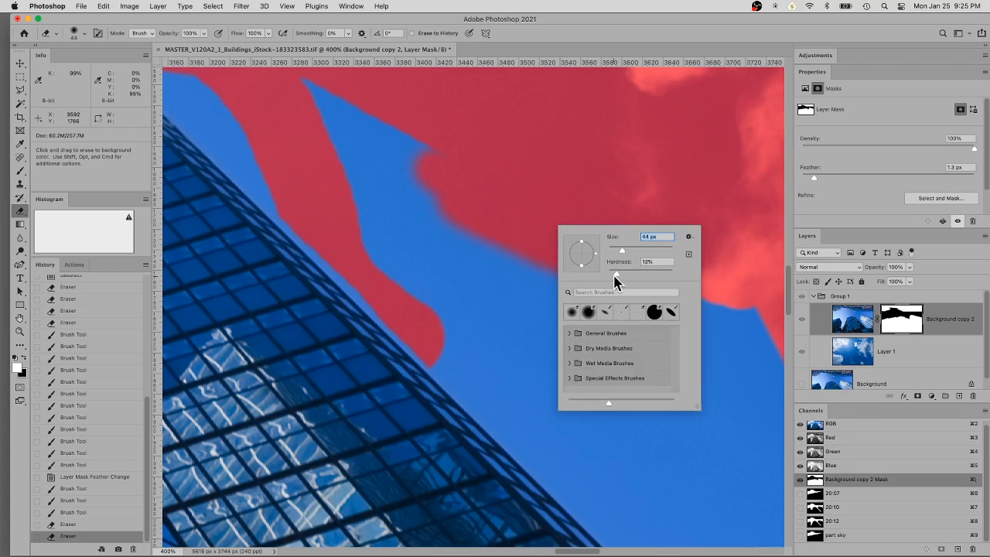
pyautogui.moveTo(495, 203)
pyautogui.mouseDown()
pyautogui.moveTo(357, 145)
pyautogui.moveTo(426, 177)
pyautogui.moveTo(464, 166)
pyautogui.moveTo(256, 113)
pyautogui.moveTo(282, 90)
pyautogui.moveTo(329, 83)
pyautogui.moveTo(402, 128)
pyautogui.moveTo(286, 96)
pyautogui.moveTo(369, 144)
pyautogui.mouseUp()
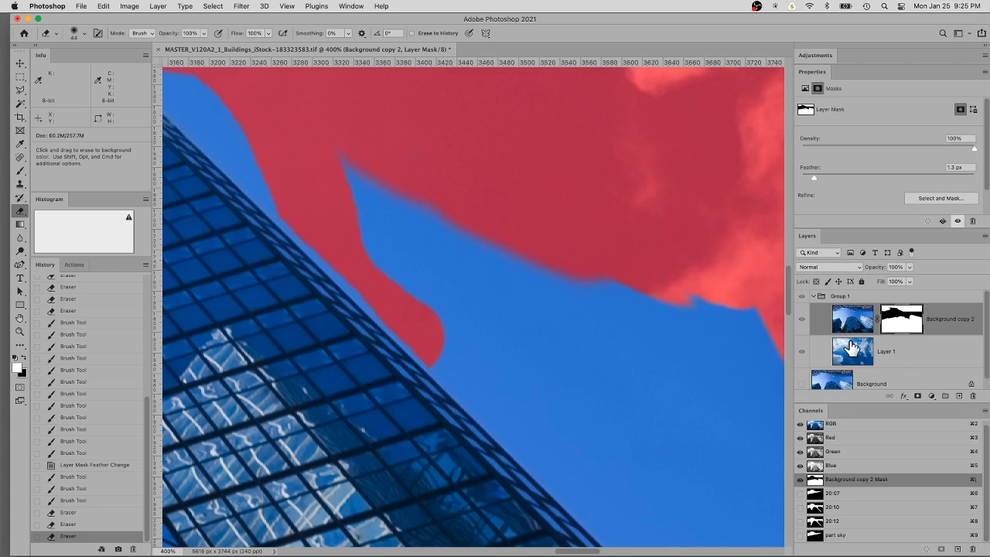
# Check the mask overlay between the towers against the surrounding buildings and sky at 50% zoom
pyautogui.press('super+minus')
pyautogui.press('super+minus')
pyautogui.press('super+minus')
pyautogui.press('super+minus')
pyautogui.press('super+minus')
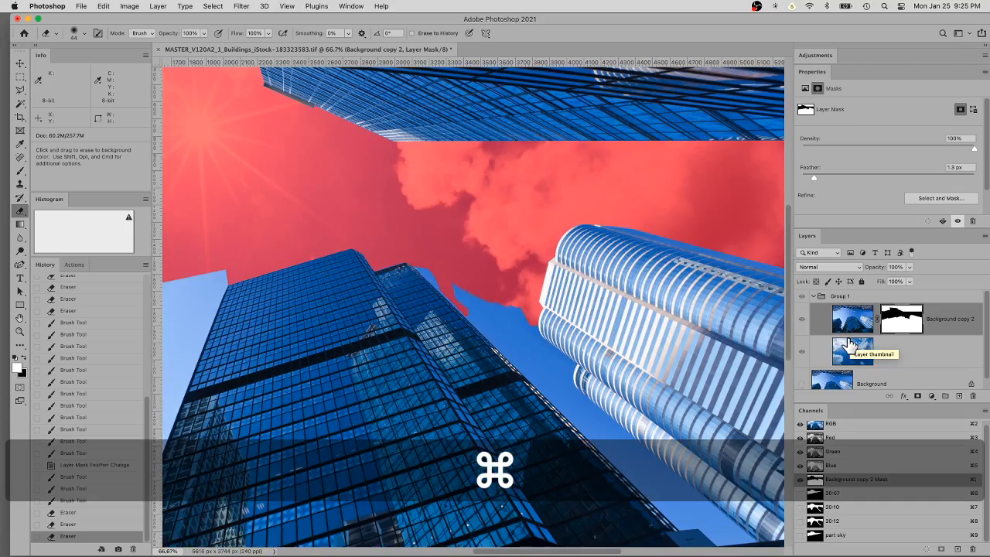
pyautogui.press('super+minus')
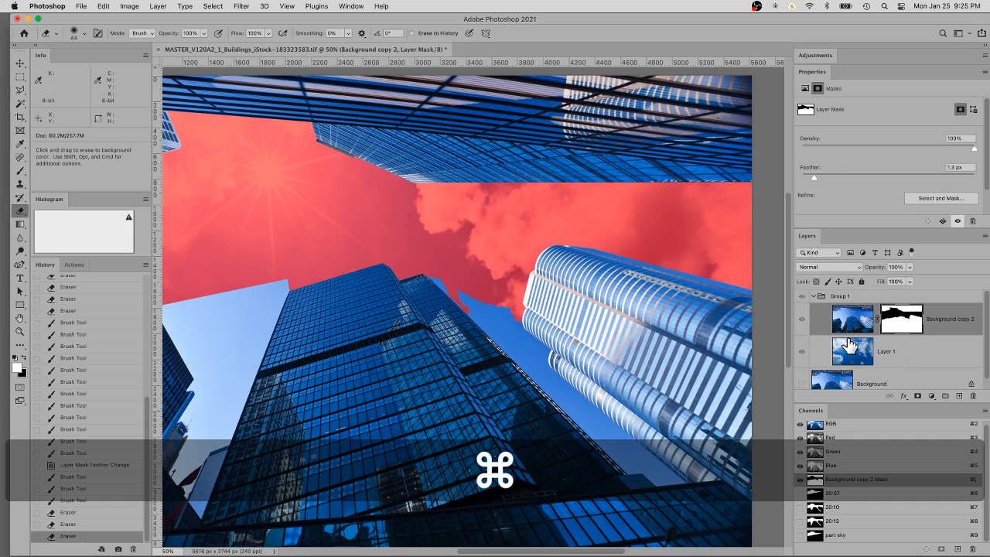